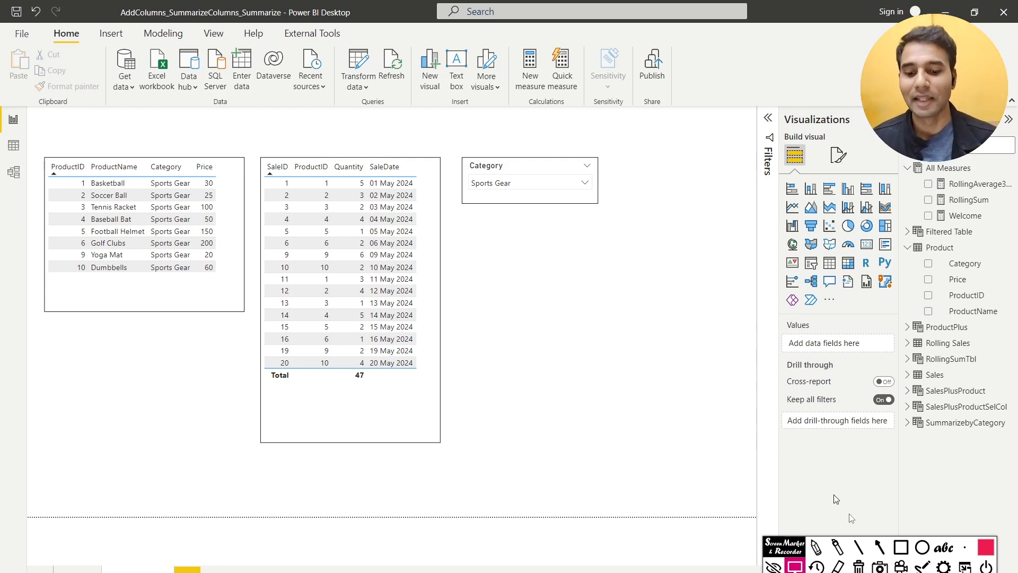
left_click(901, 548)
mouse_move(43, 148)
left_mouse_down()
mouse_move(257, 352)
mouse_move(228, 352)
mouse_move(246, 354)
left_mouse_up()
left_click_drag(254, 149, 456, 449)
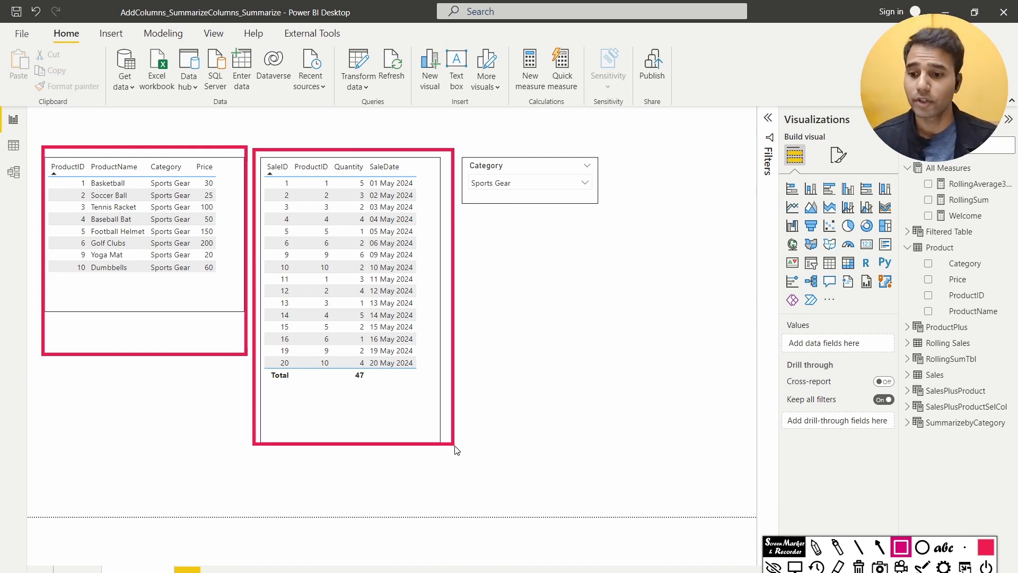
key("Escape")
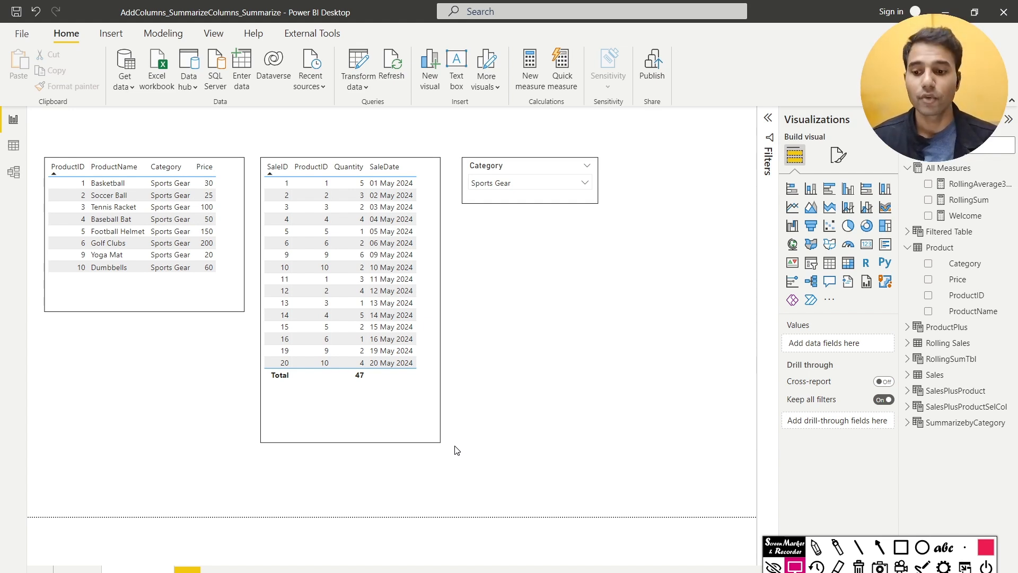
left_click(163, 303)
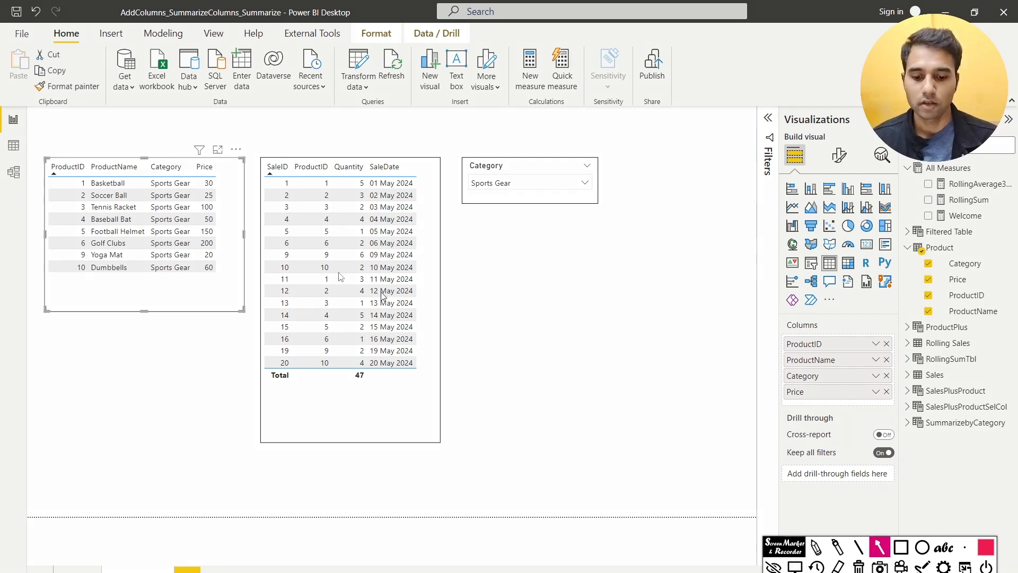
left_click_drag(249, 122, 177, 149)
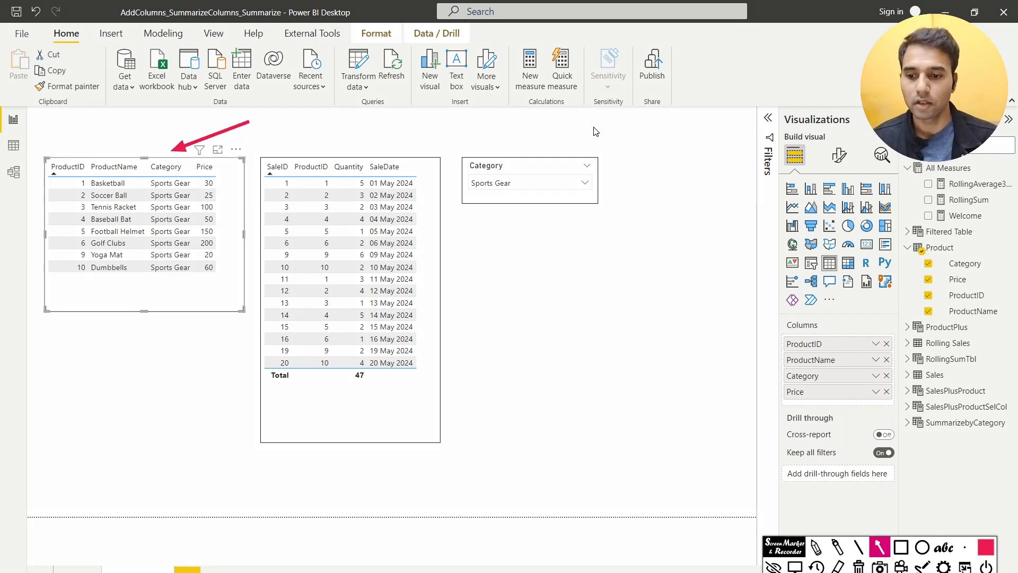
left_click_drag(594, 127, 520, 165)
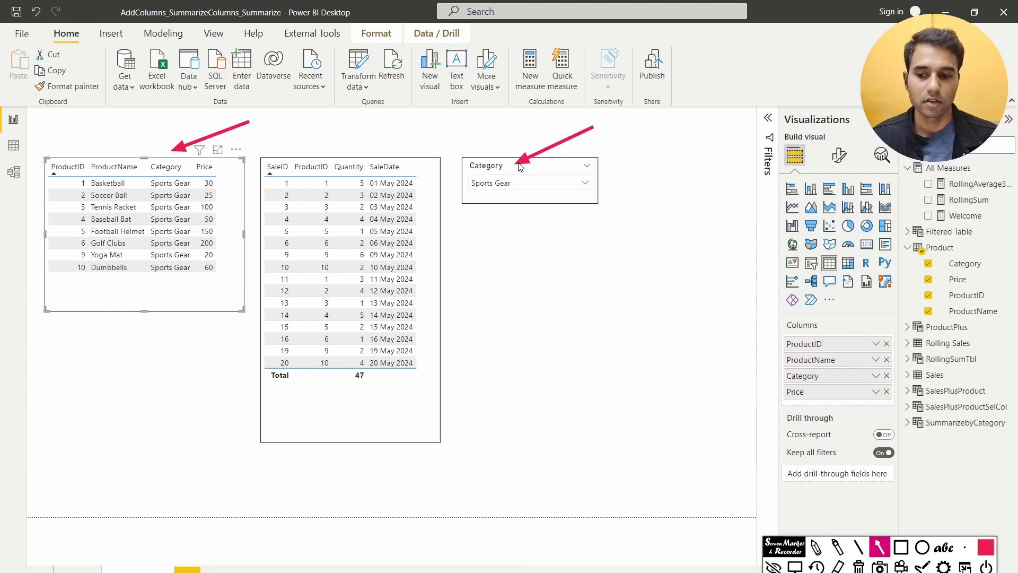
left_click_drag(96, 374, 142, 271)
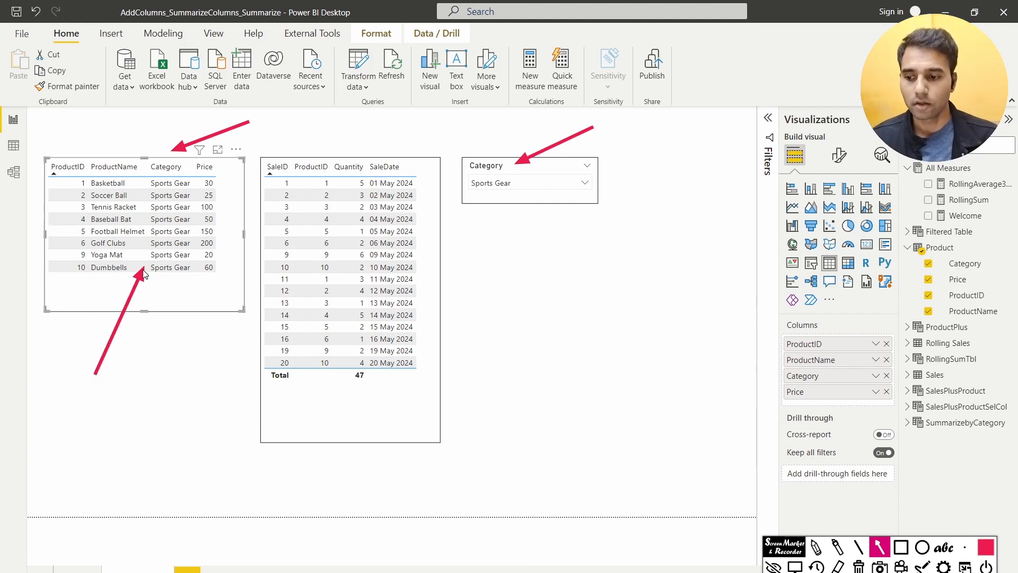
key("Escape")
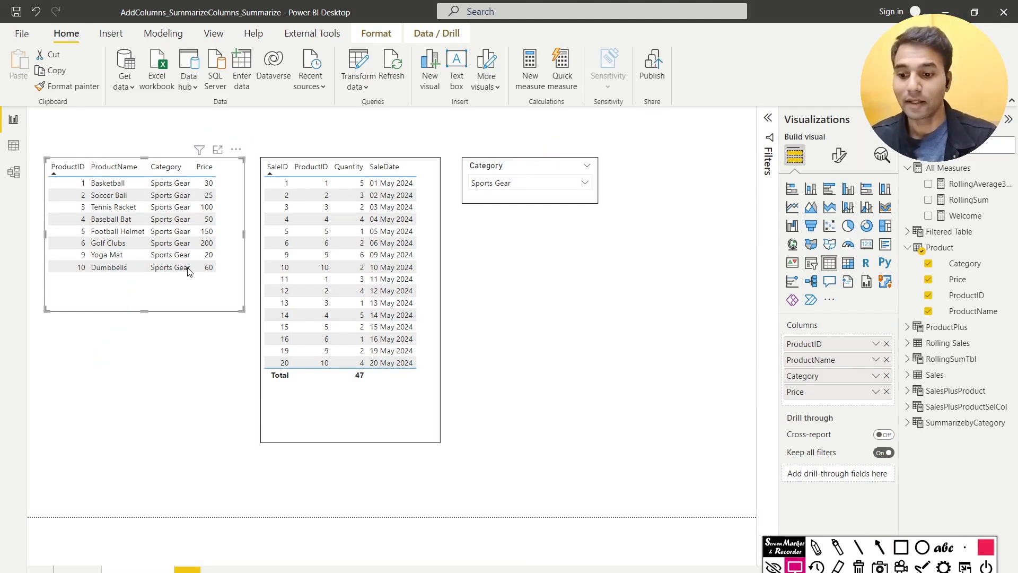
Clear the Category slicer's selection and check which categories it offers.
left_click(575, 166)
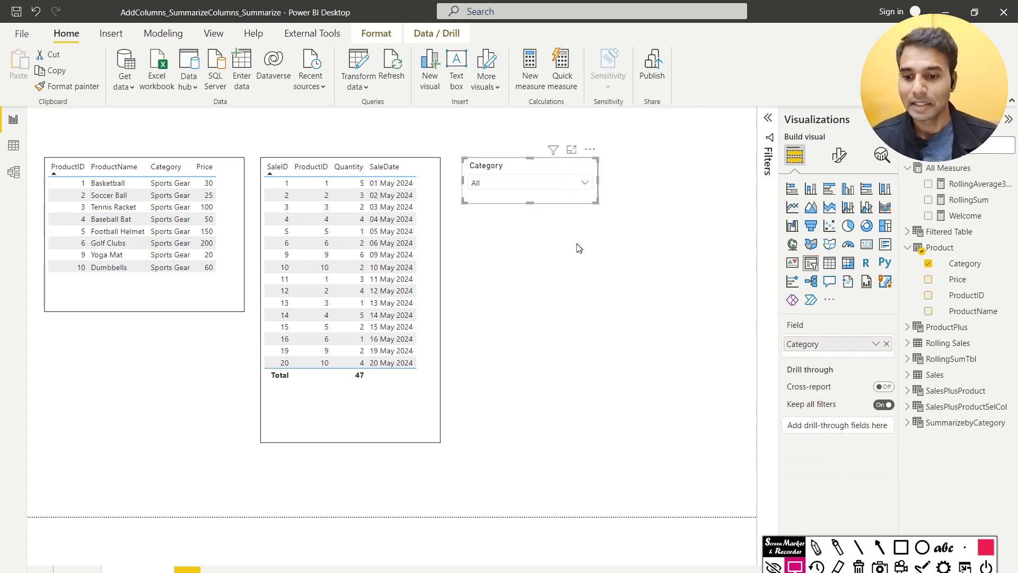
left_click(529, 186)
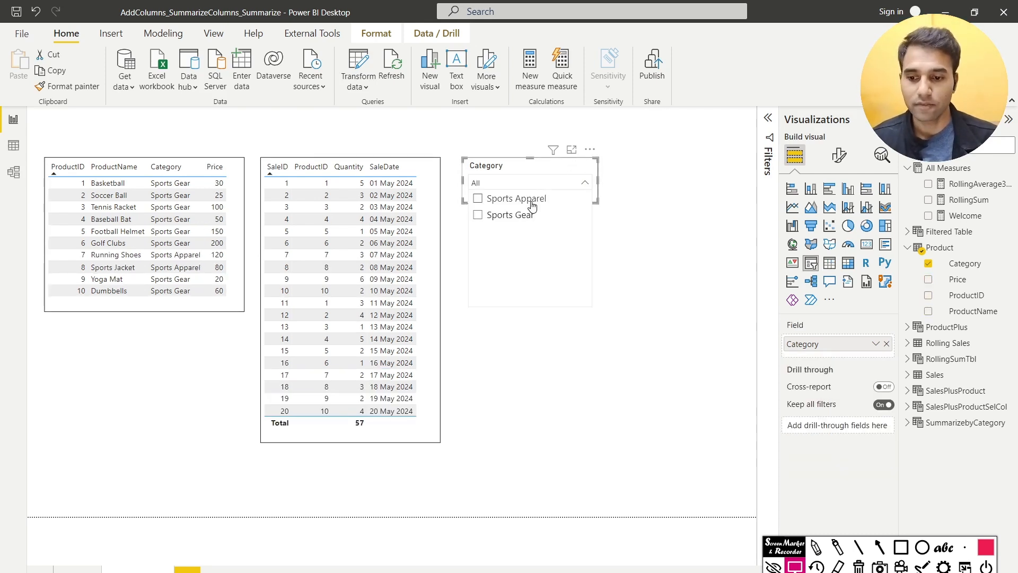
left_click(652, 253)
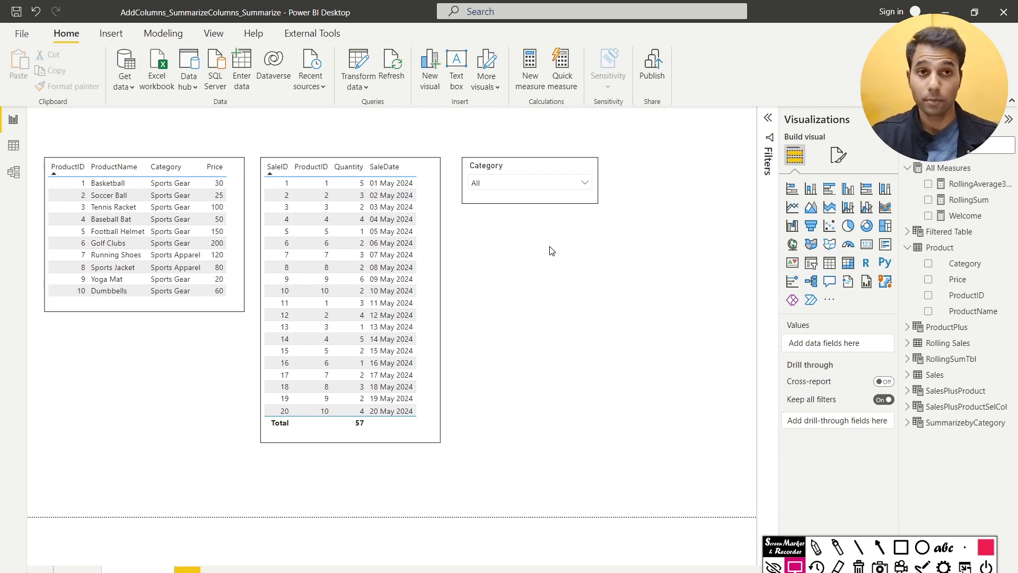
Check how both tables respond to filtering Category by Sports Apparel and by Sports Gear, and clear the slicer.
left_click(556, 186)
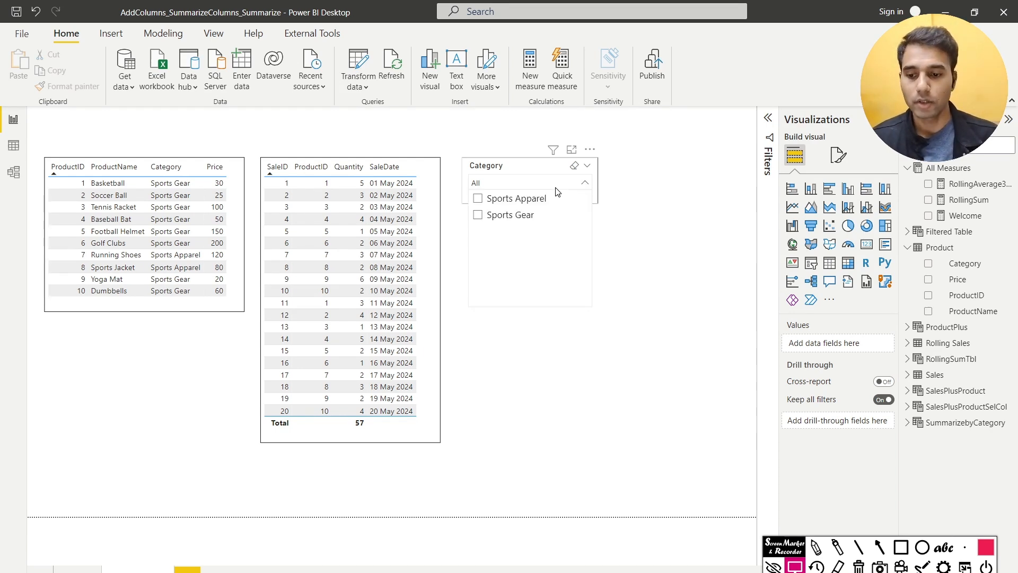
left_click(520, 198)
left_click(607, 236)
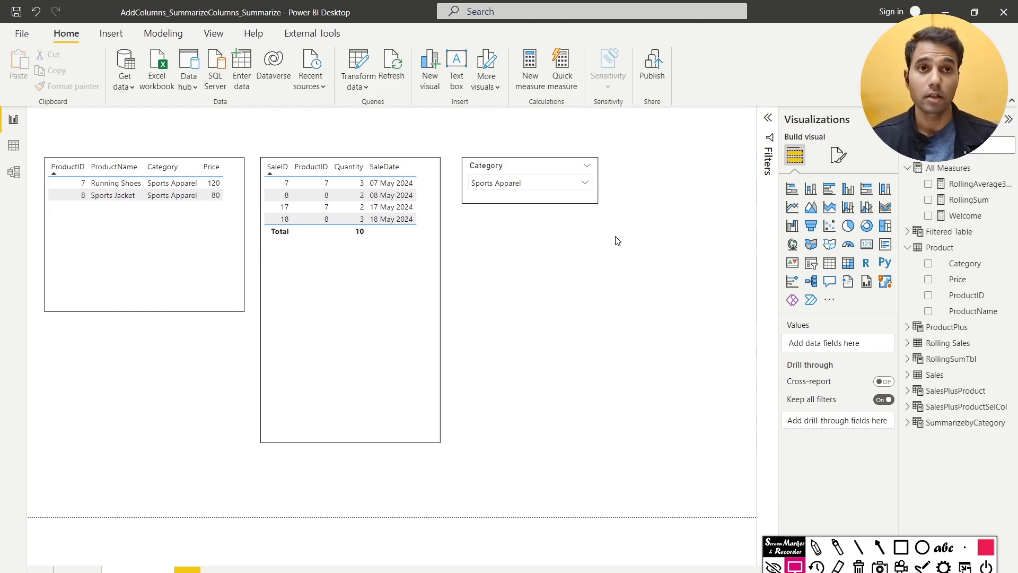
left_click(557, 184)
left_click(528, 215)
left_click(628, 247)
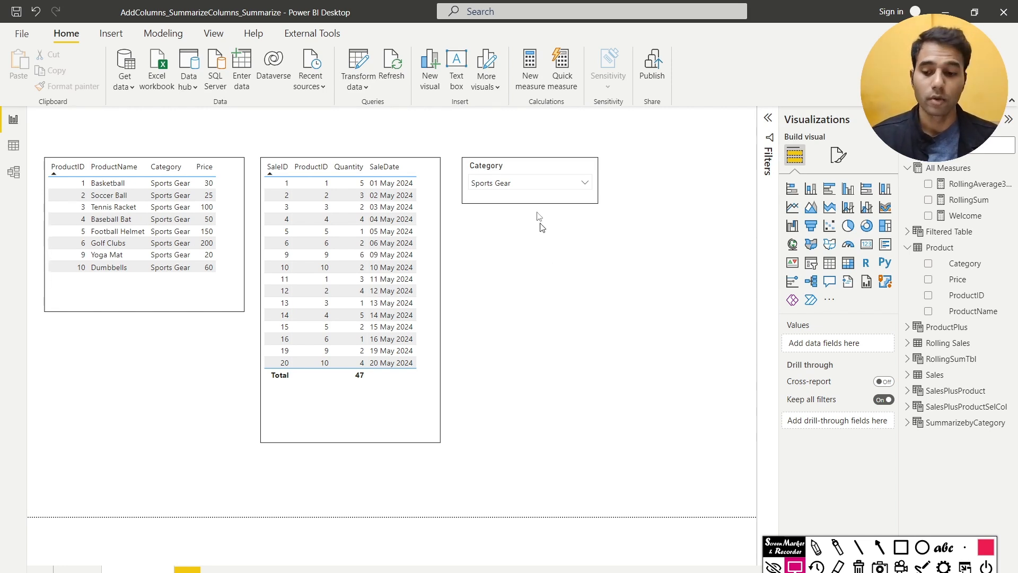
left_click(530, 194)
left_click(572, 167)
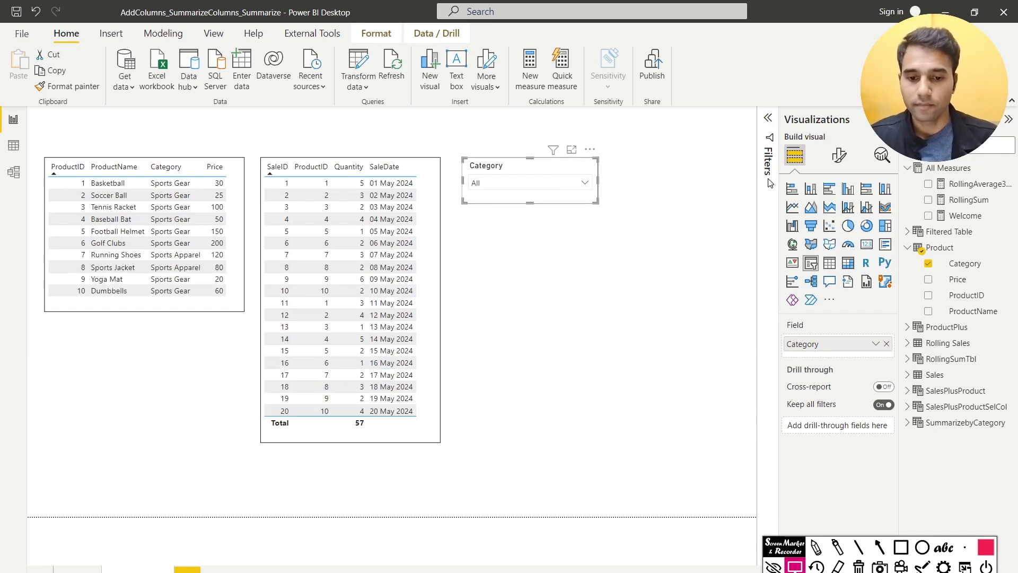
Add a new measure to the All Measures table and name it "Is Filtered product Category".
left_click(1009, 169)
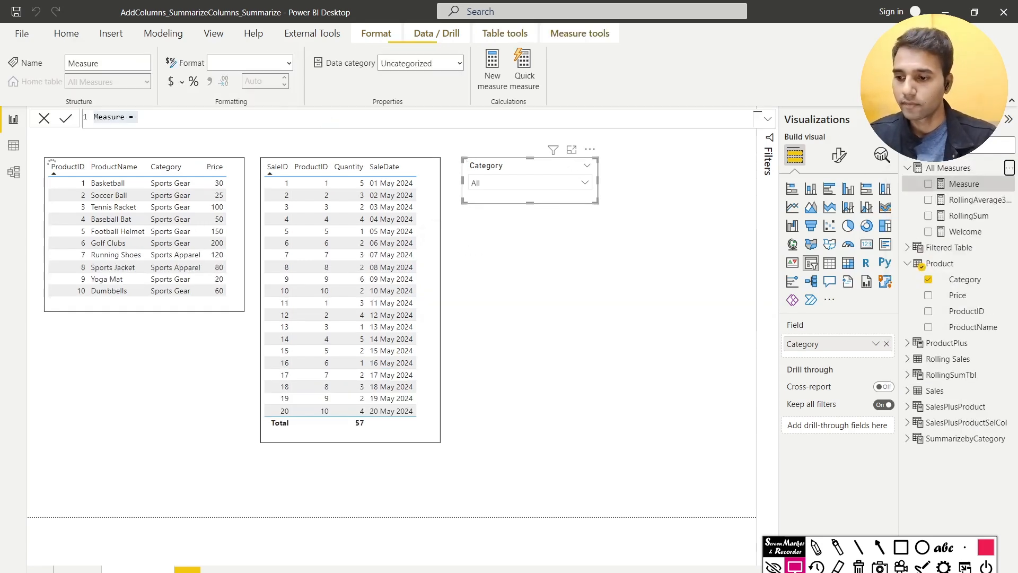
type("I")
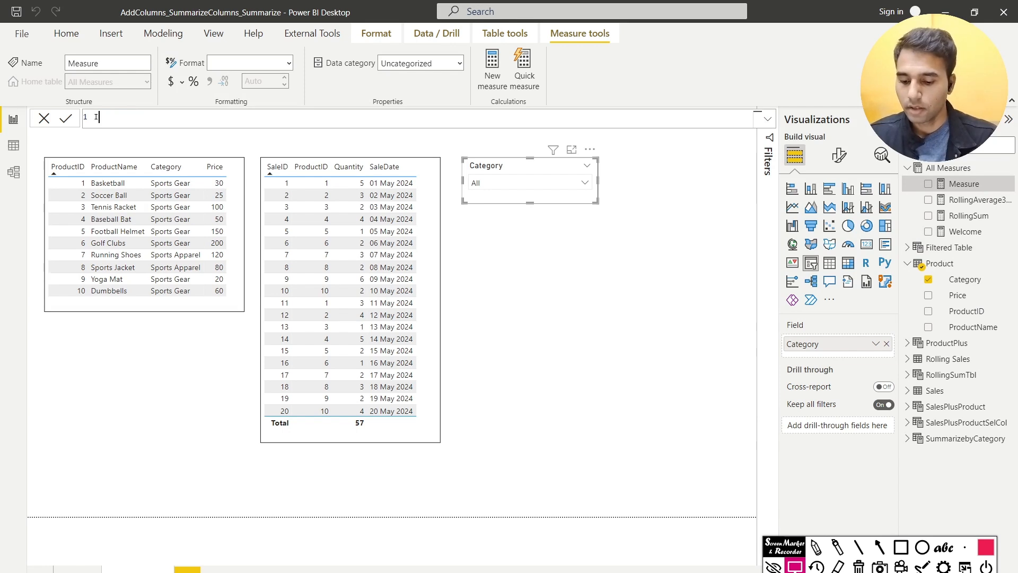
type("s File")
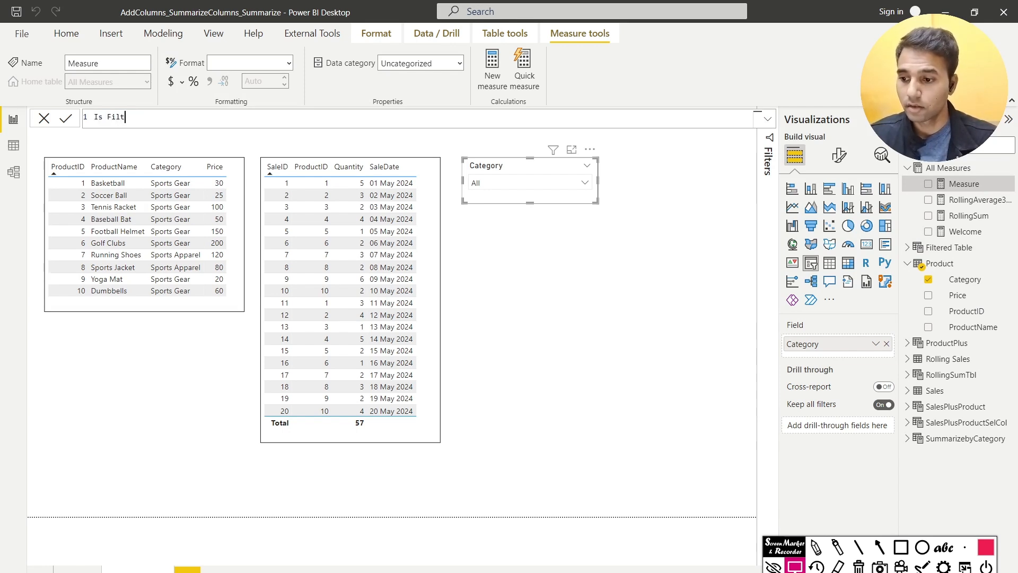
type("ered product Categ")
key("BackSpace")
key("BackSpace")
type("r")
key("BackSpace")
type("egory =")
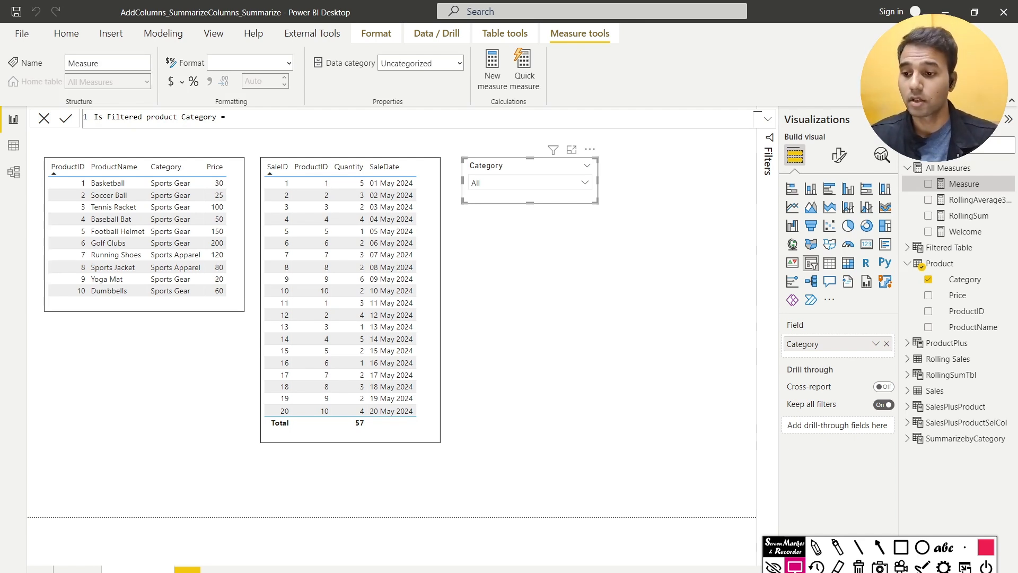
Define the measure as ISFILTERED('Product'[Category]) and commit the formula.
type("ISFILTERED(")
type("Prod")
key("Down")
key("Down")
key("Down")
key("Down")
key("Down")
key("Tab")
type(")")
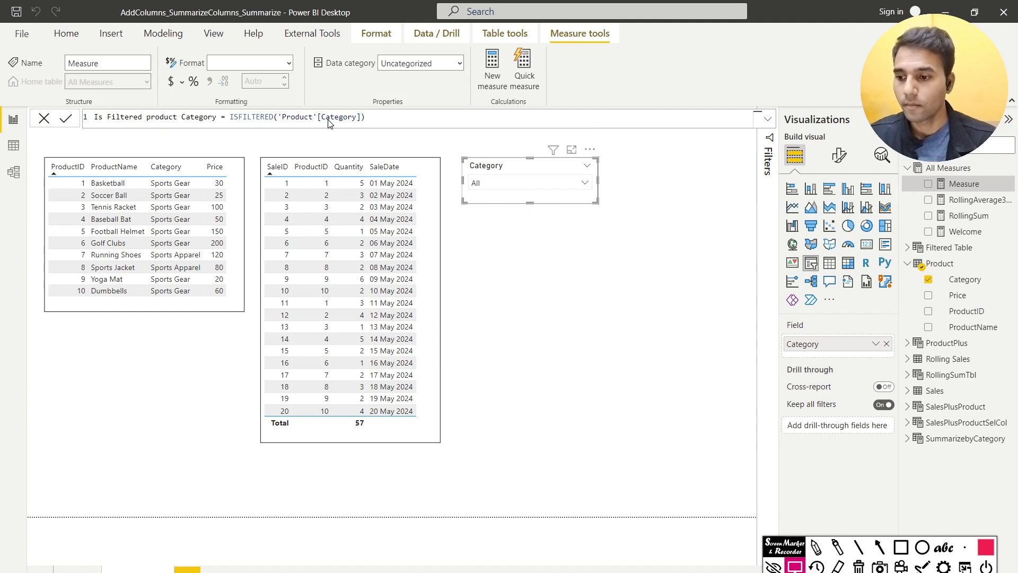
key("Return")
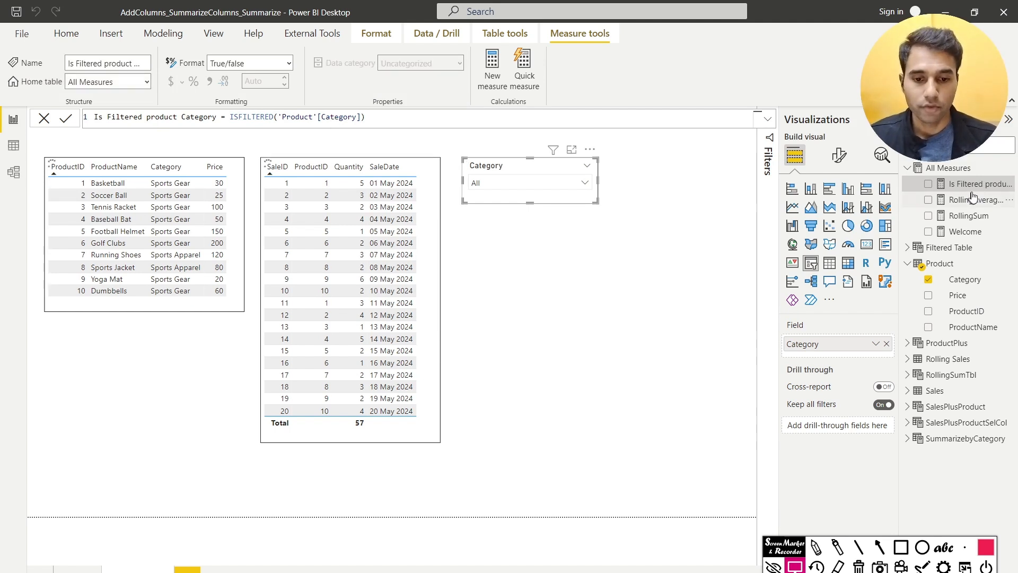
Place the Is Filtered product Category measure in the empty area below the slicer and display it as a card.
left_click_drag(981, 184, 617, 365)
left_click_drag(694, 272, 721, 322)
left_click(866, 245)
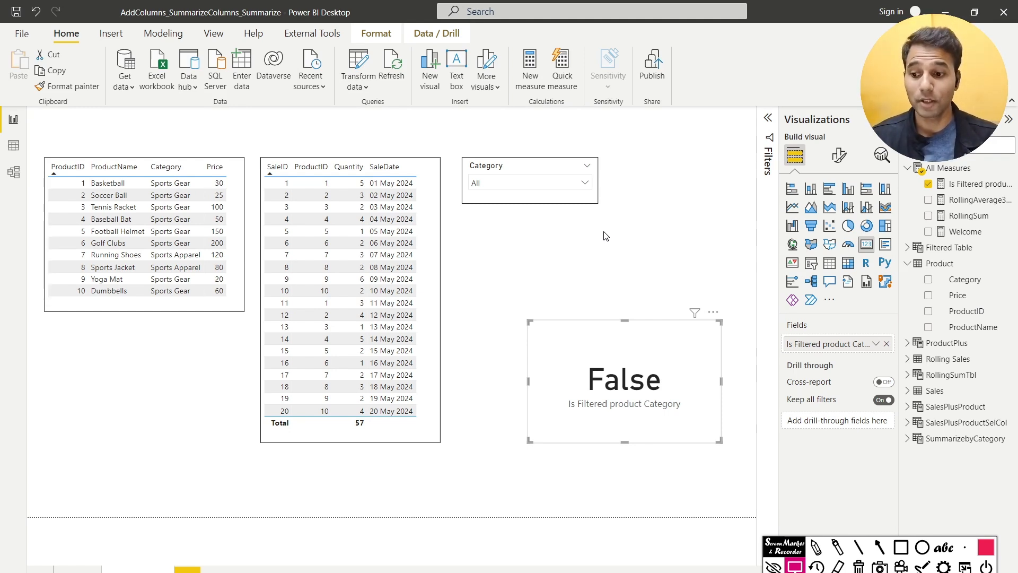
Test the measure's card with Category set to Sports Apparel and to Sports Gear, and clear the slicer.
left_click(554, 183)
left_click(553, 200)
left_click(673, 216)
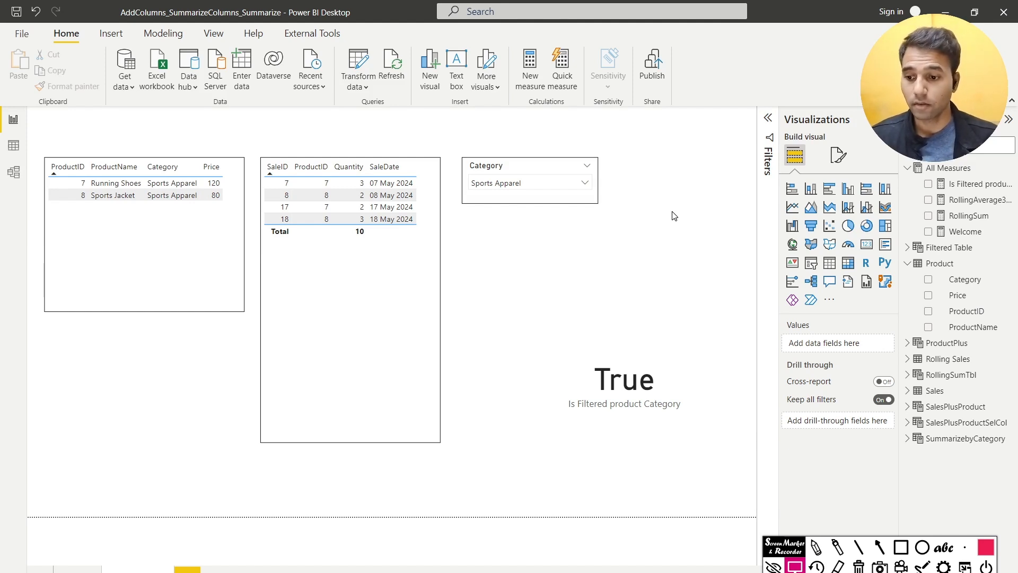
left_click(544, 185)
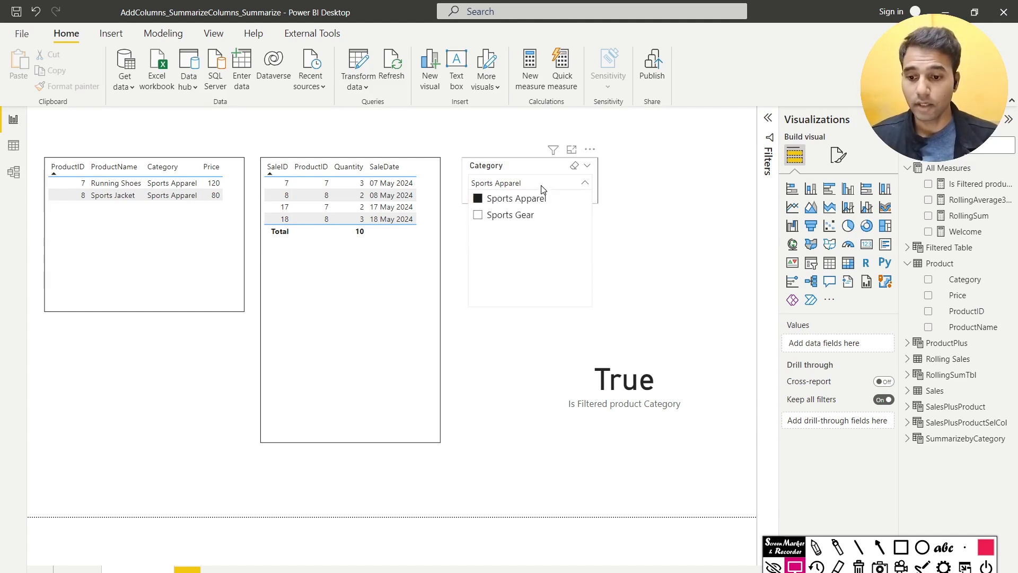
left_click(523, 214)
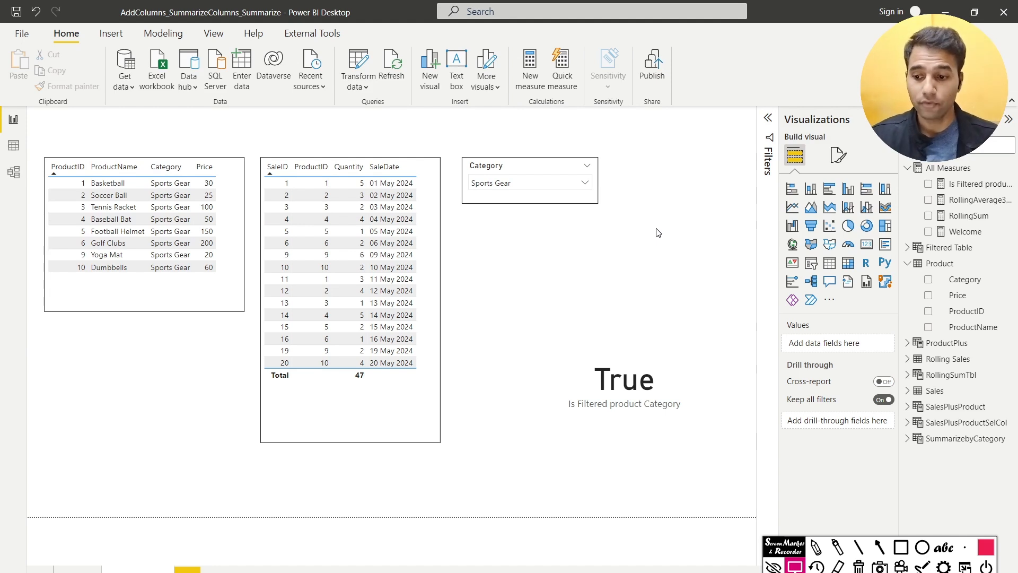
left_click(644, 377)
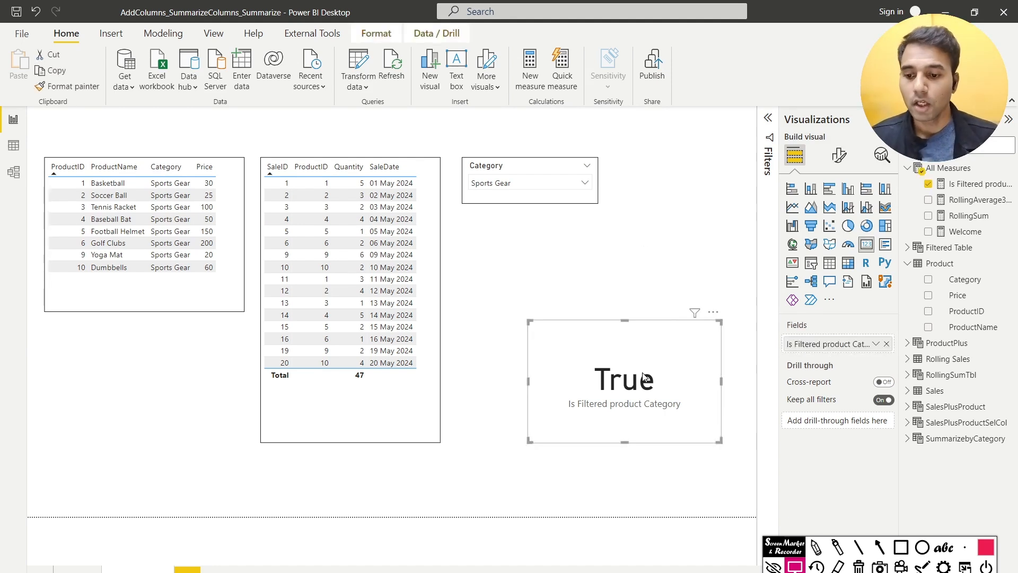
left_click(570, 196)
left_click(576, 166)
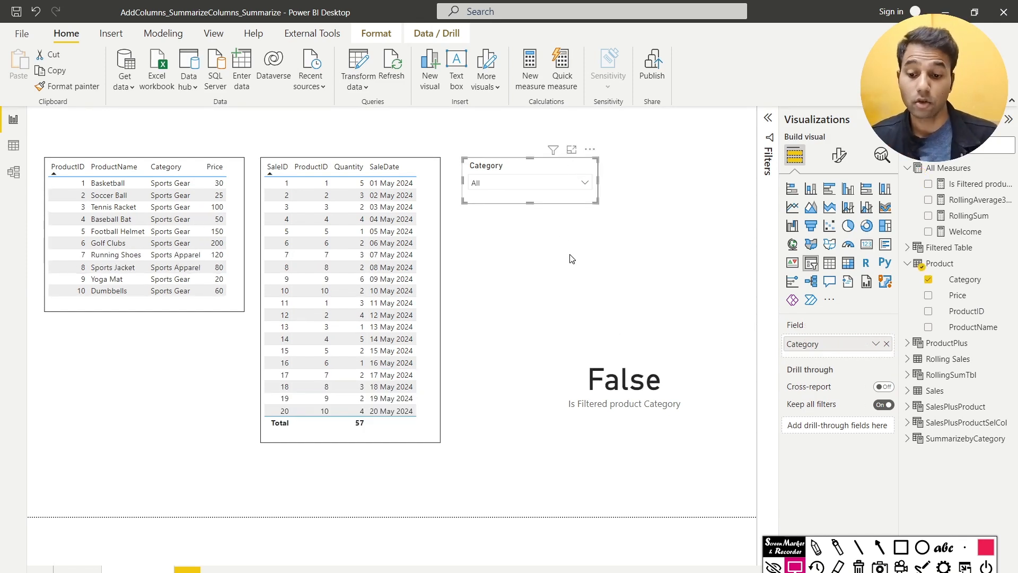
Delete the card showing the Is Filtered product Category measure from the report page.
left_click(571, 257)
left_click(610, 364)
key("Delete")
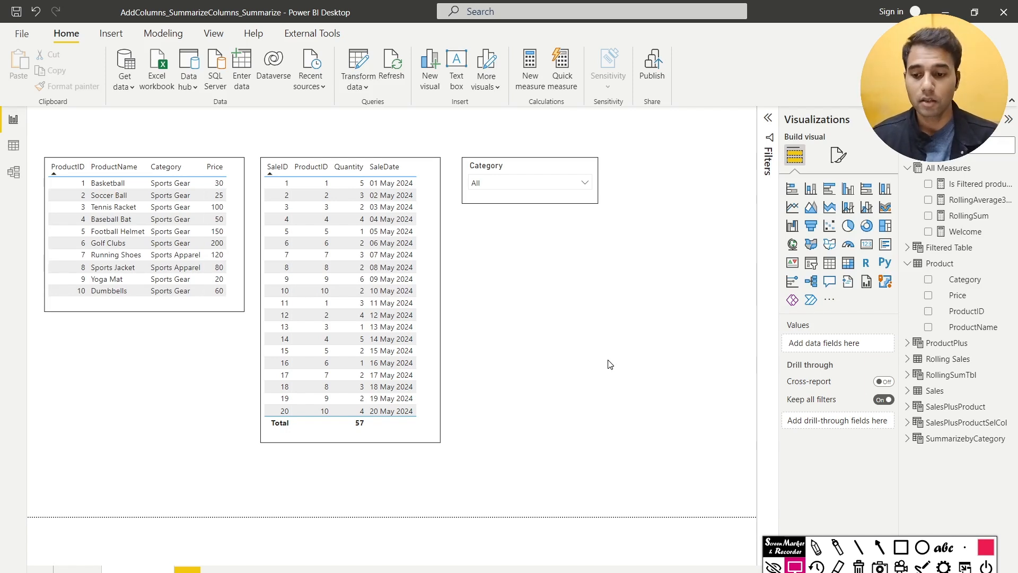
Compare the product and sales rows for Sports Apparel and Sports Gear, and reset the Category slicer to All.
left_click(529, 185)
left_click(519, 200)
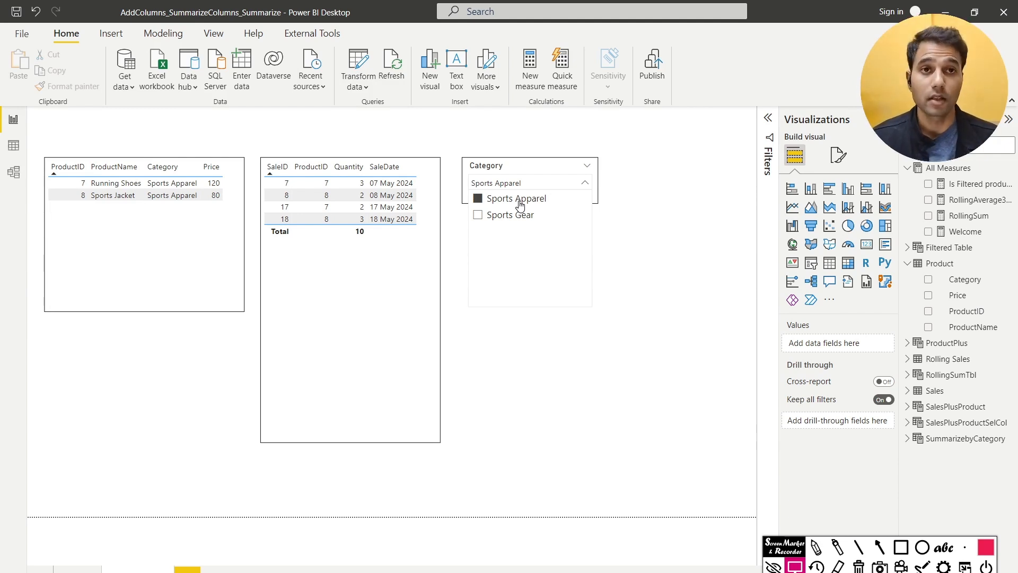
left_click(513, 218)
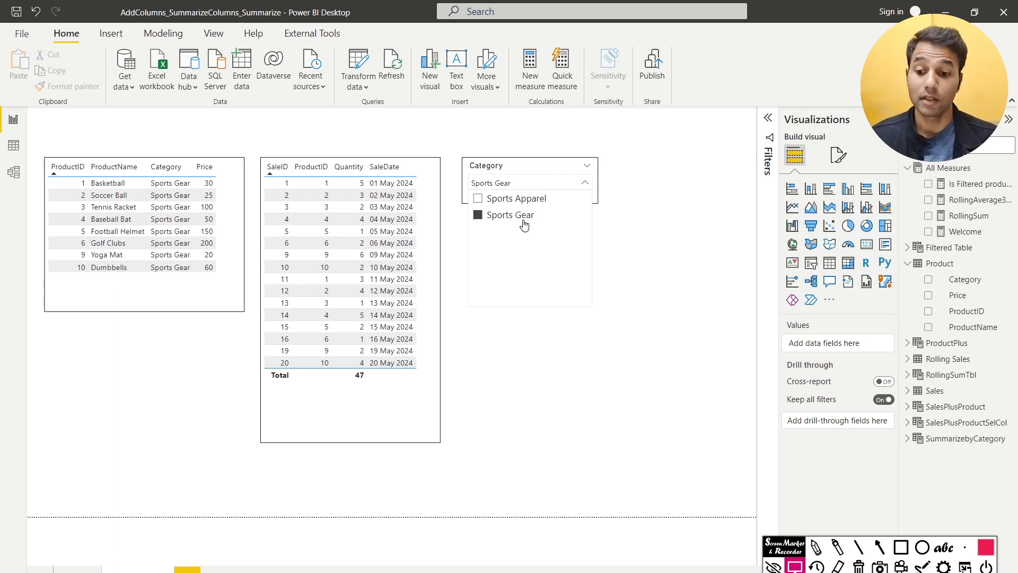
left_click(524, 217)
left_click(660, 257)
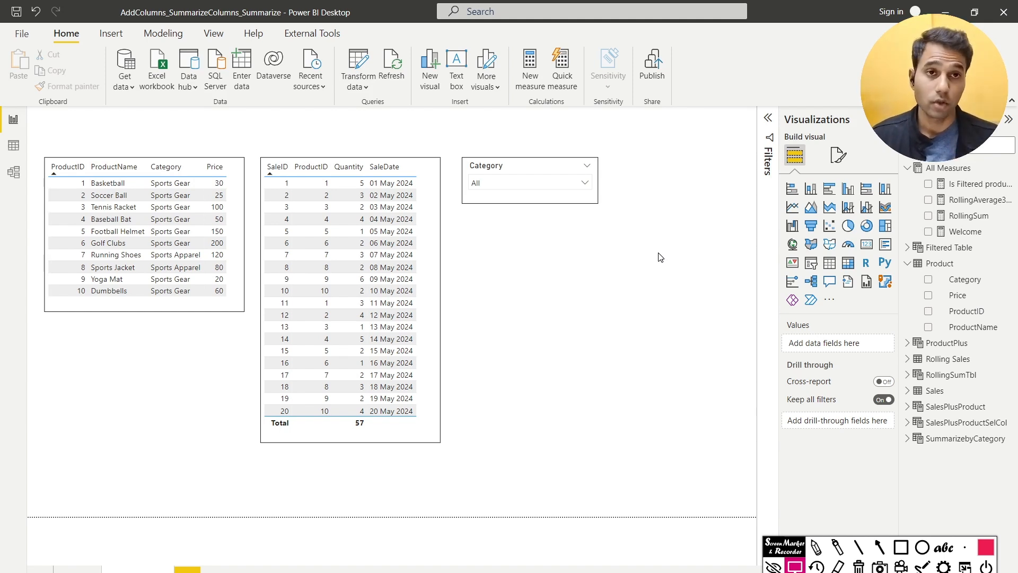
Examine the relationship and filter direction between the Product and Sales tables in the data model, and return to the report page.
left_click(13, 172)
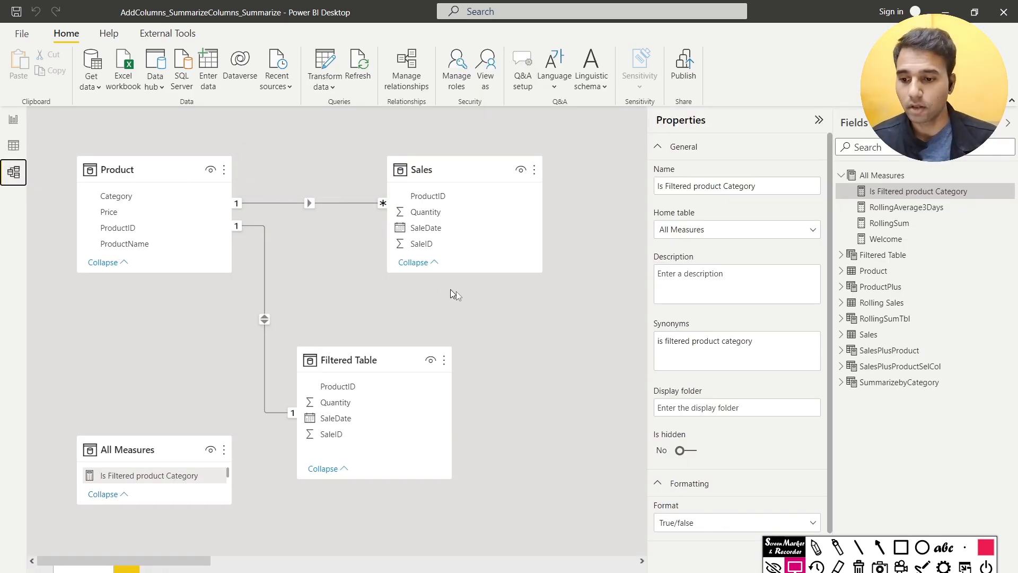
left_click(901, 546)
left_click_drag(54, 131, 599, 312)
left_click(879, 547)
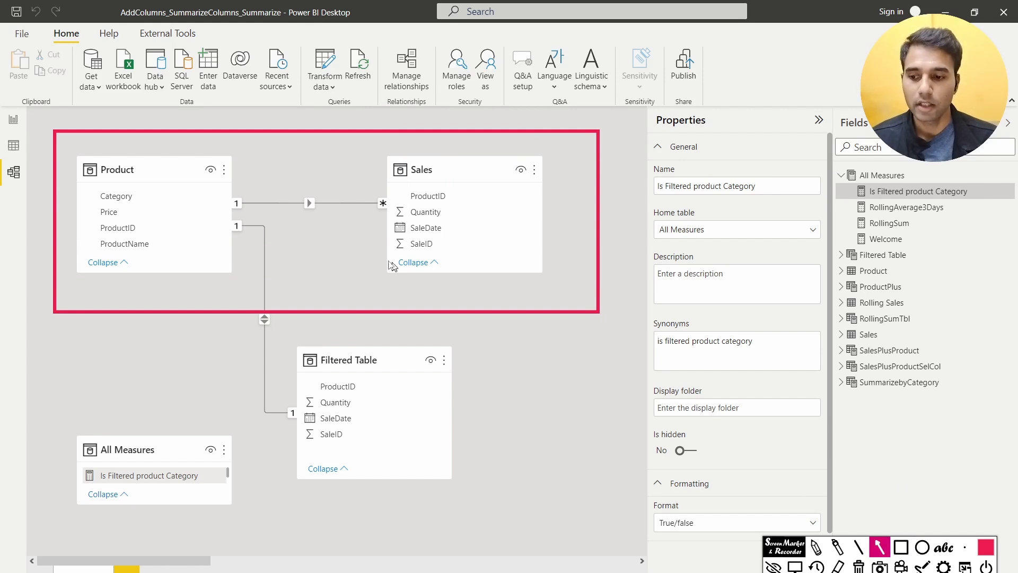
left_click_drag(236, 179, 312, 183)
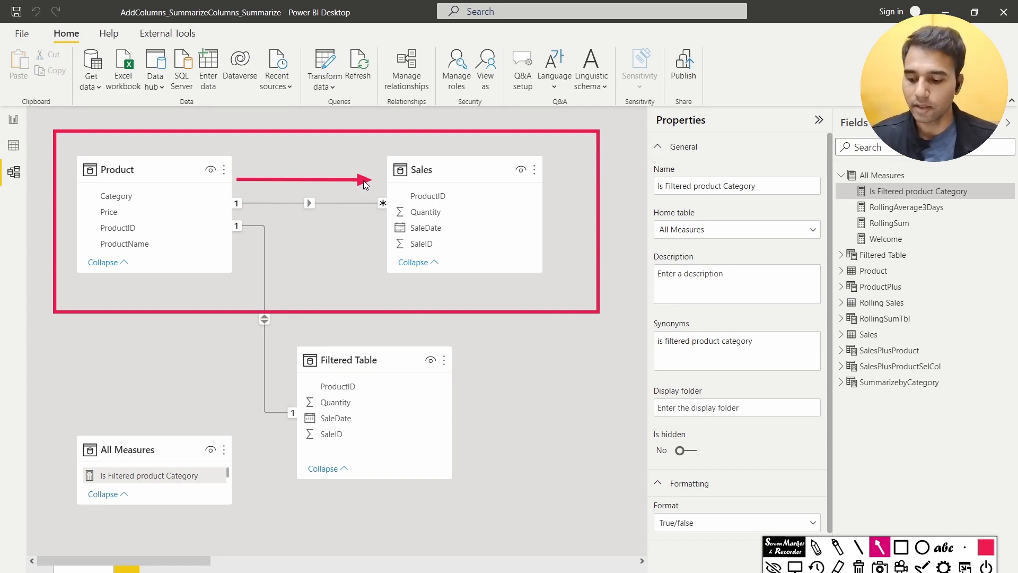
key("Escape")
key("Escape")
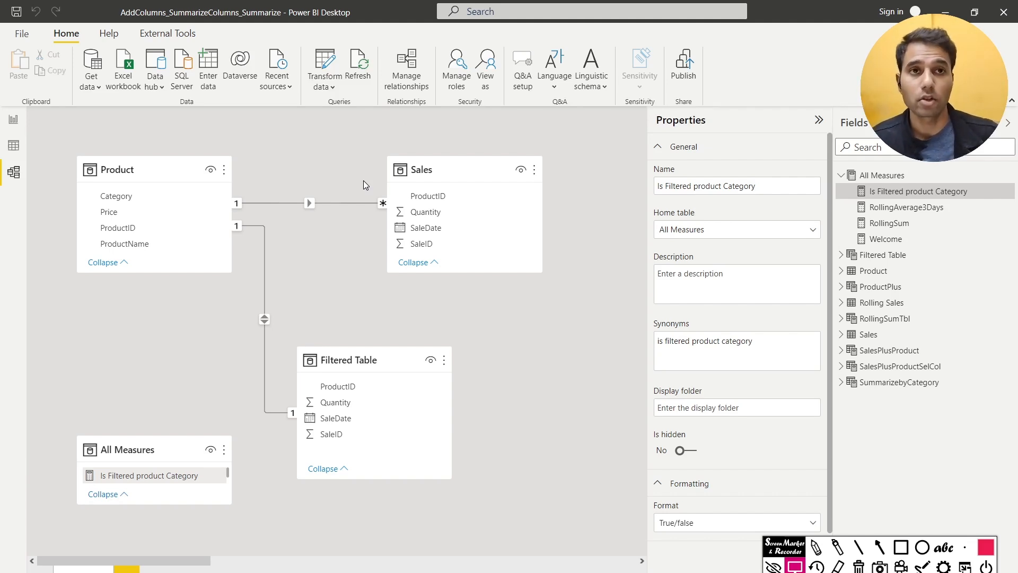
left_click(17, 150)
left_click(14, 119)
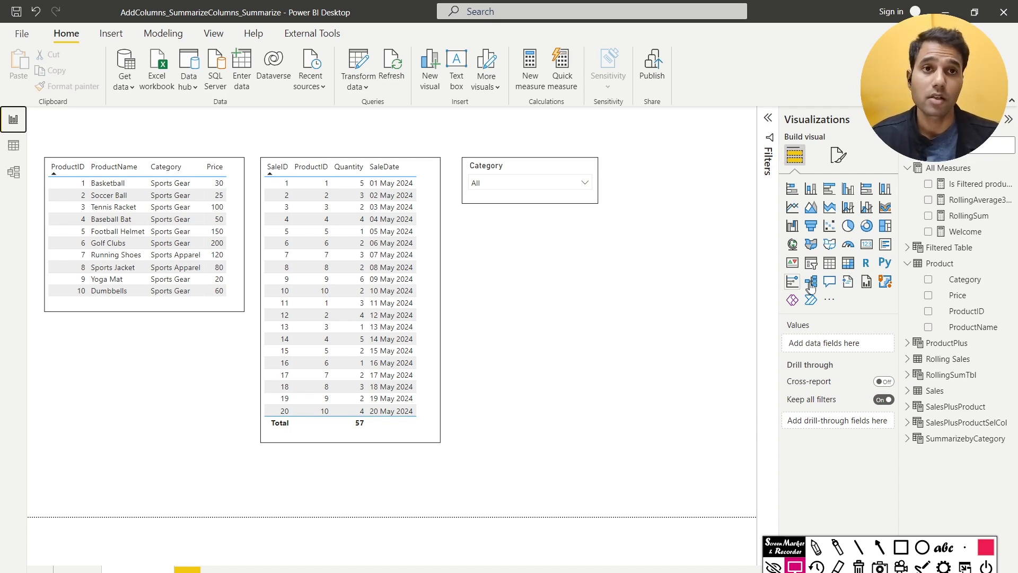
Create a measure in the All Measures table: Is Sales Crossfiltered = ISCROSSFILTERED(Sales).
right_click(1006, 169)
left_click(980, 177)
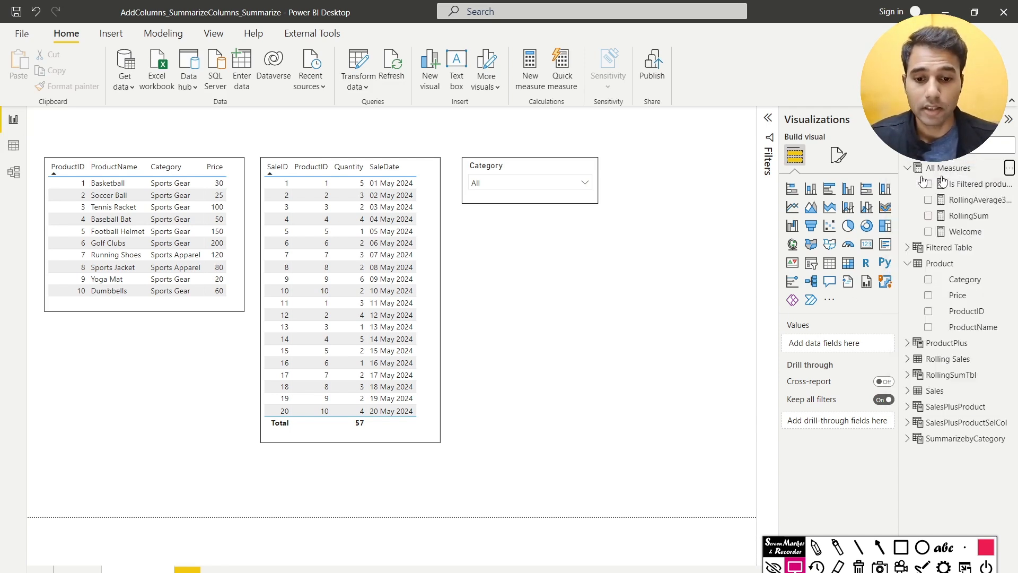
type("Is ")
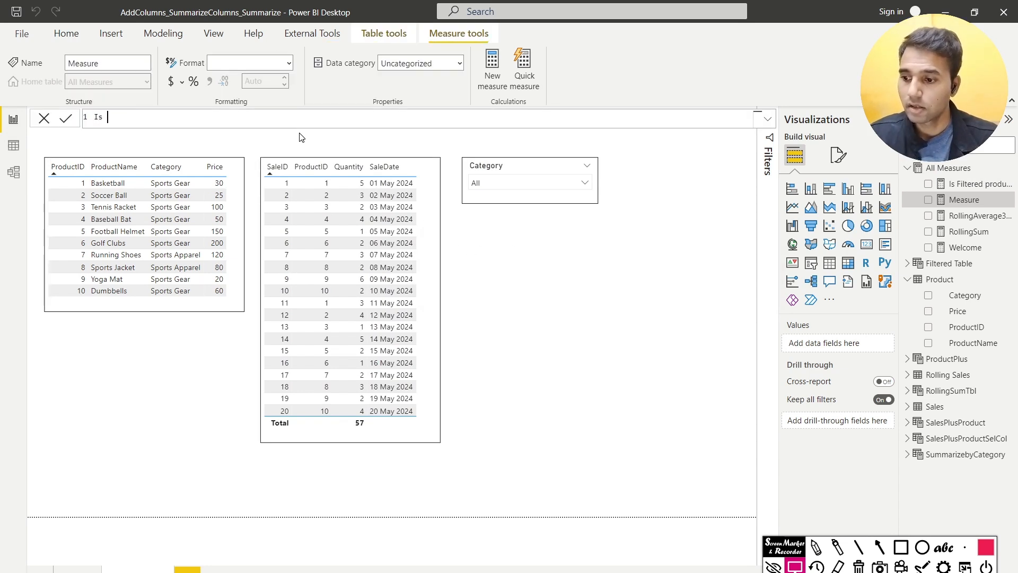
type("Sales Crossfiltered = ISCROSSFILTERED(")
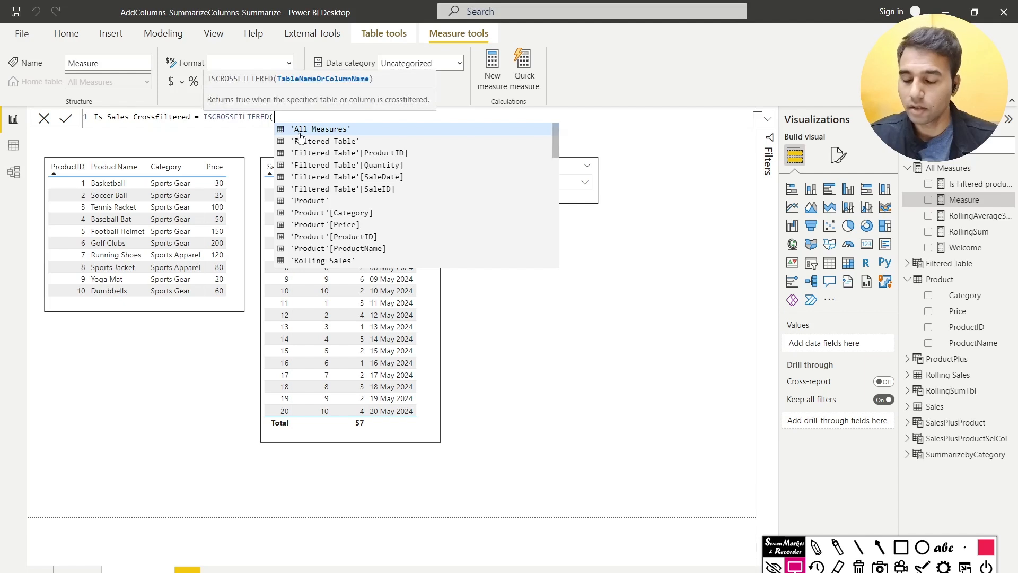
type("Sales)")
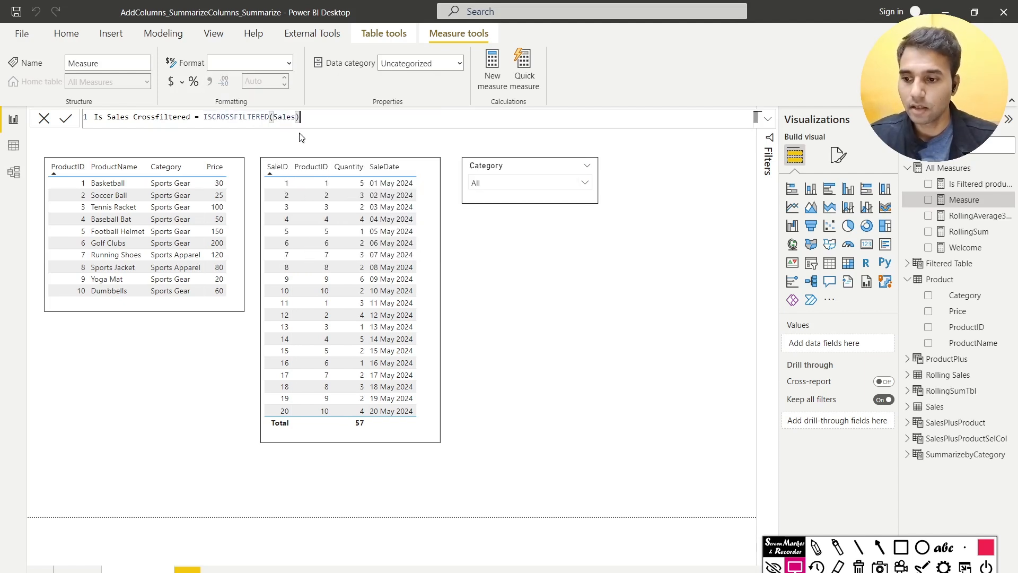
key("Return")
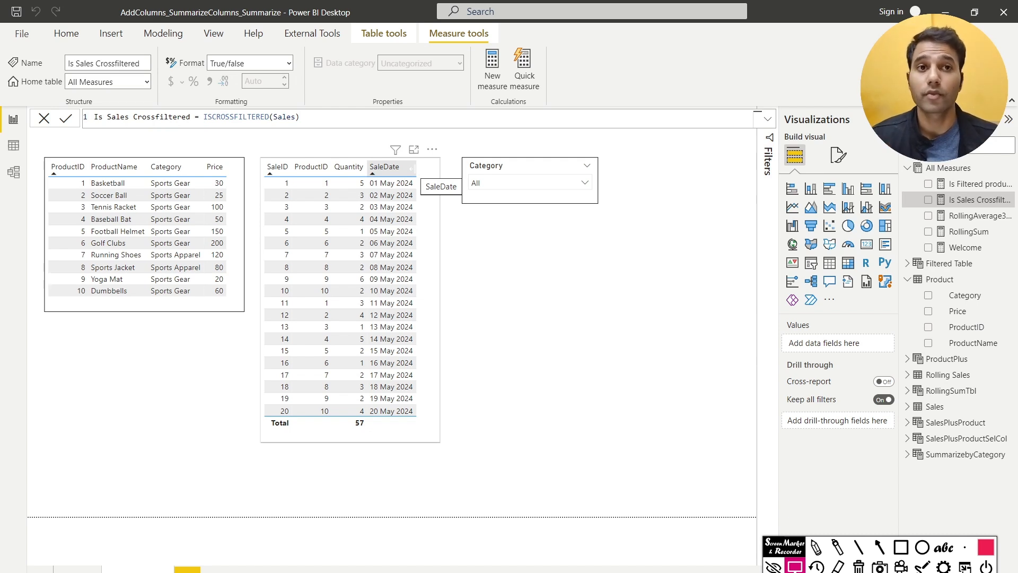
Show the Is Sales Crossfiltered measure as a compact card on the report page below the Category slicer.
left_click_drag(960, 200, 609, 350)
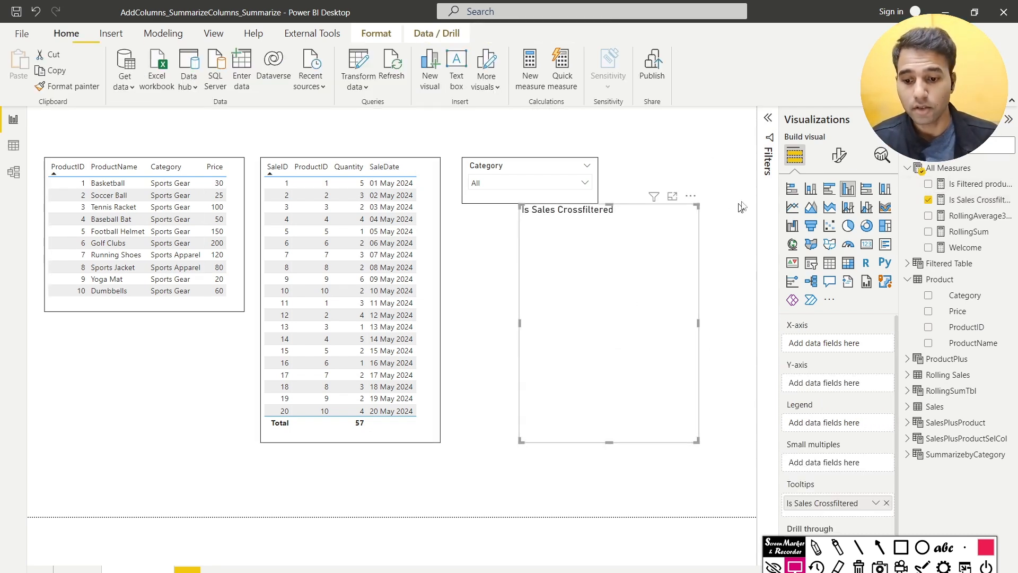
left_click_drag(698, 207, 697, 252)
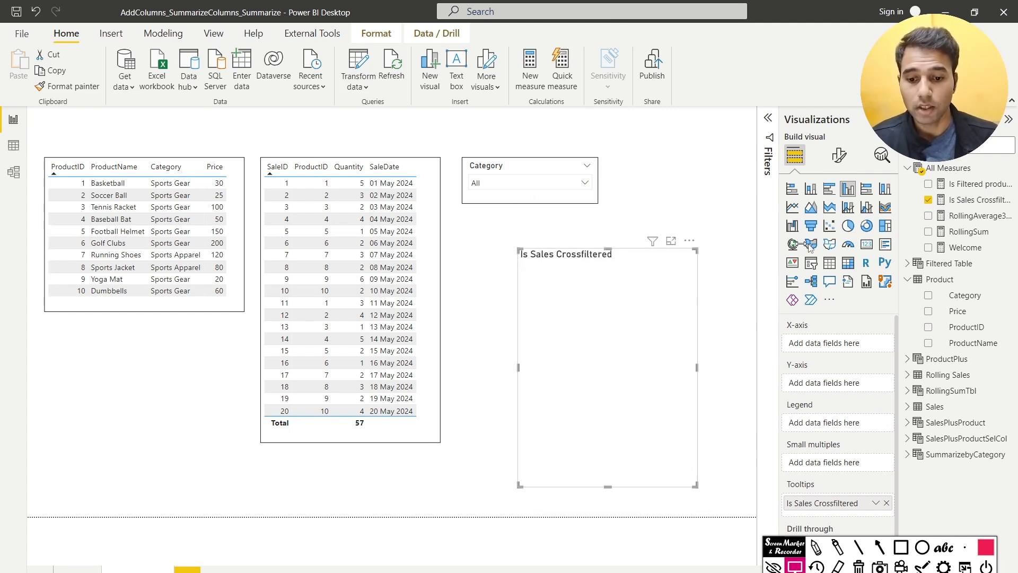
left_click(866, 244)
left_click_drag(695, 485, 711, 374)
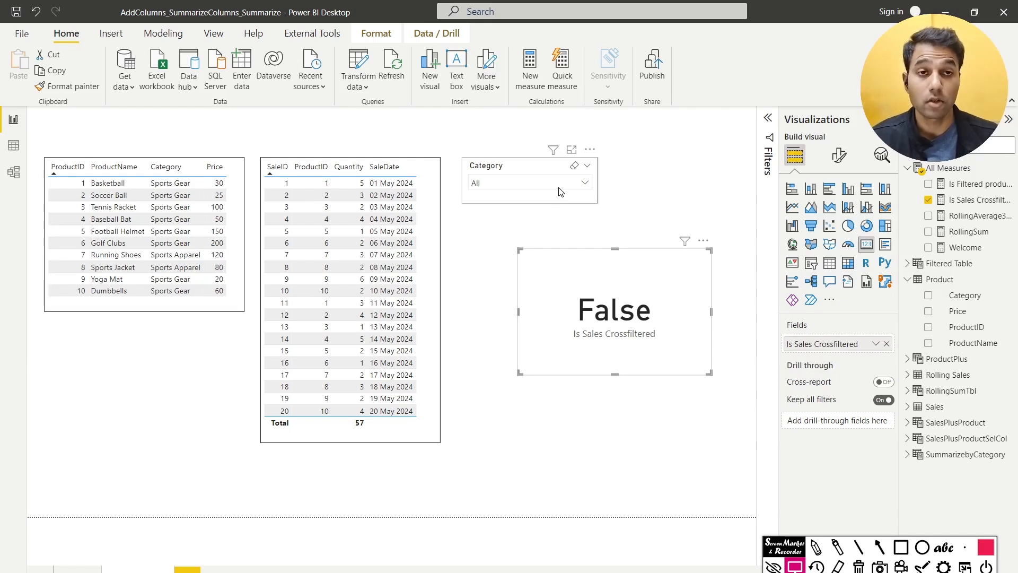
Test the Is Sales Crossfiltered card with Category set to Sports Apparel and to Sports Gear, and delete the card.
left_click(559, 190)
left_click(562, 200)
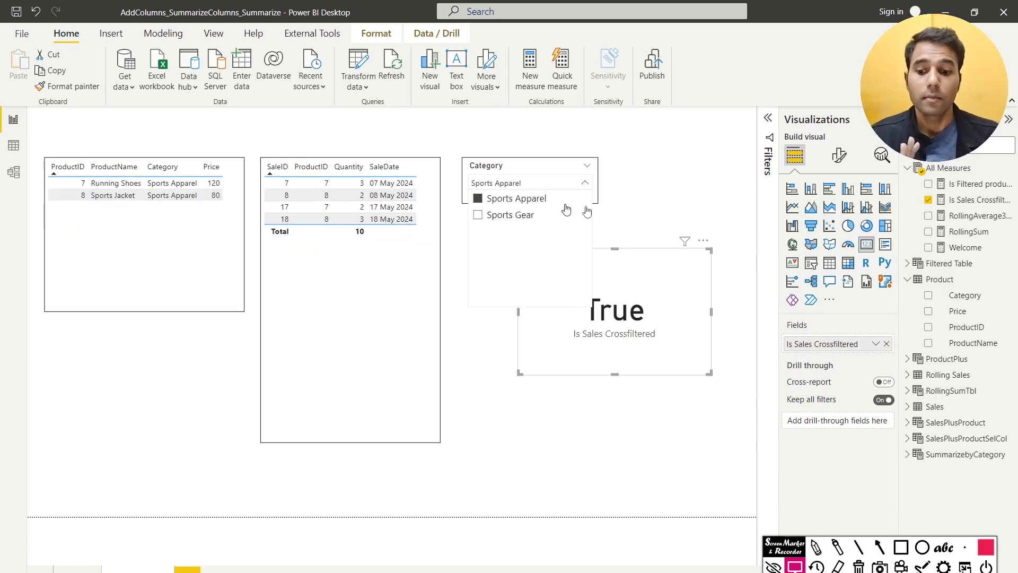
left_click(616, 206)
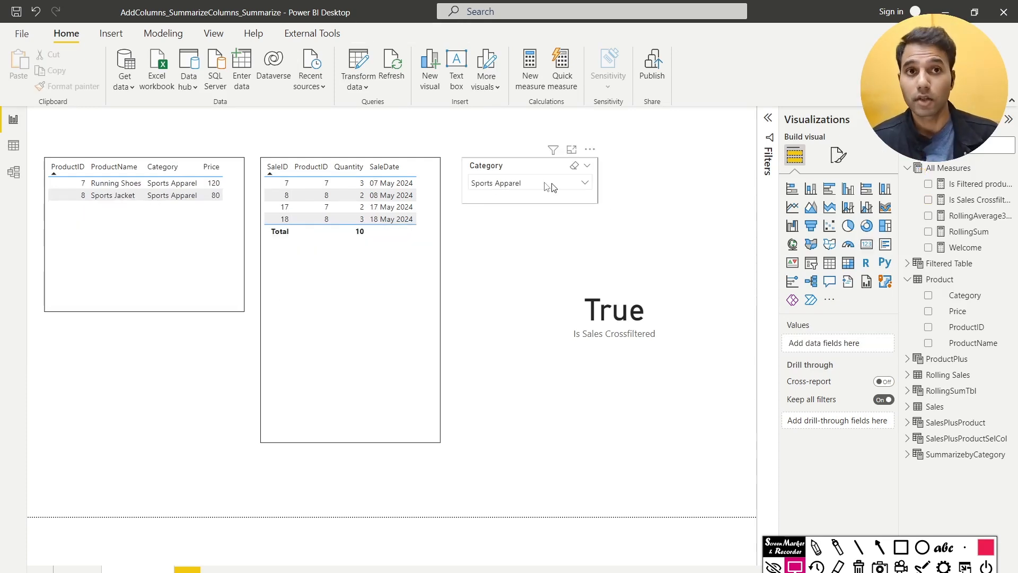
left_click(524, 188)
left_click(518, 215)
left_click(675, 218)
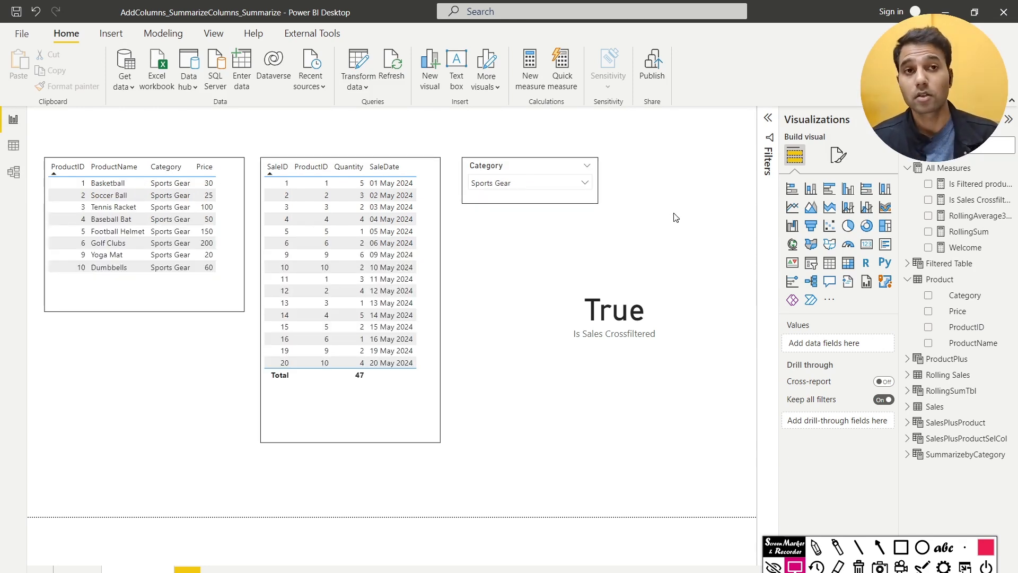
left_click(676, 307)
key("Delete")
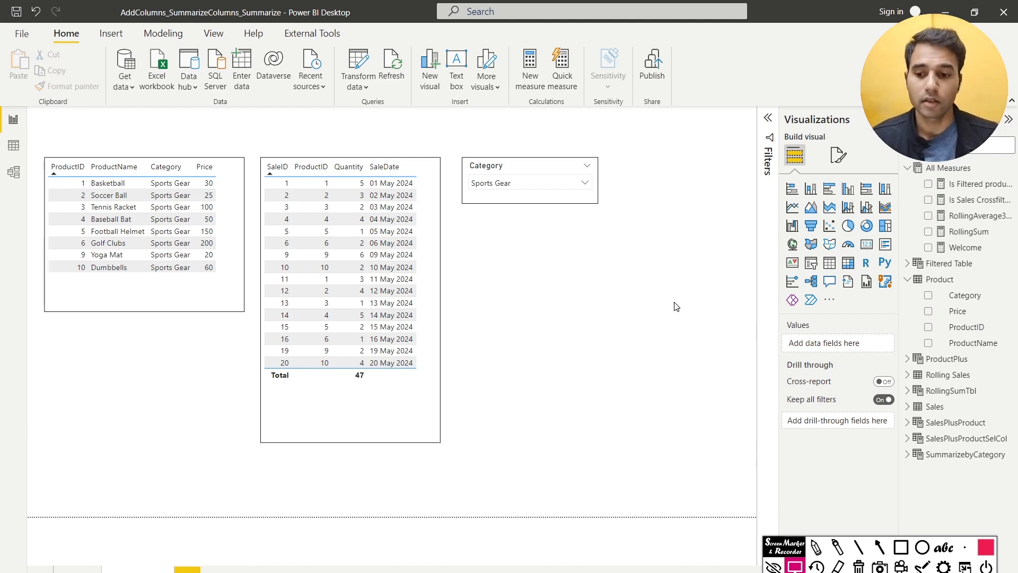
Add a new measure to the All Measures table and name it Profit Contribution by Category.
left_click(1007, 168)
left_click(977, 183)
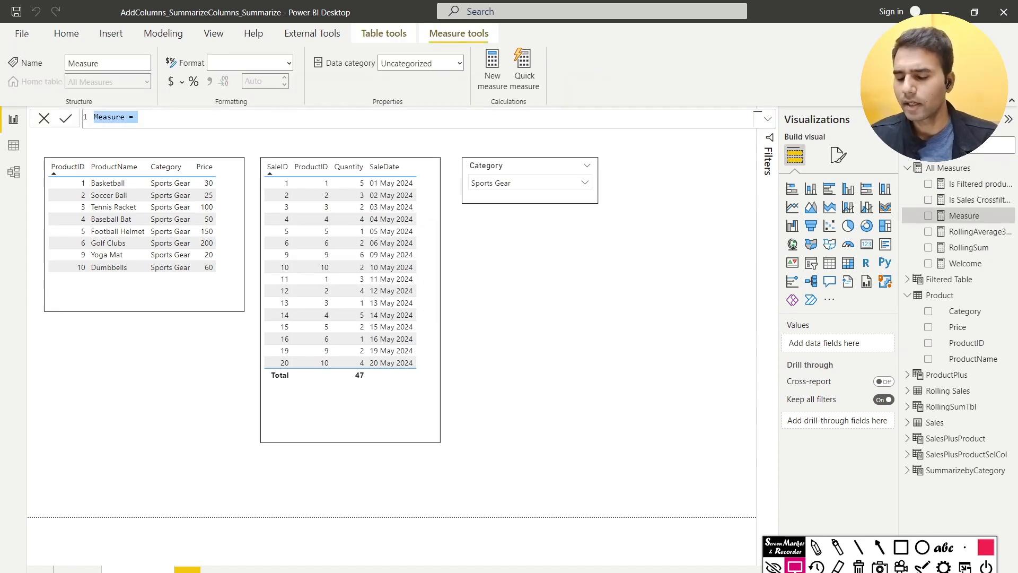
type("Prof")
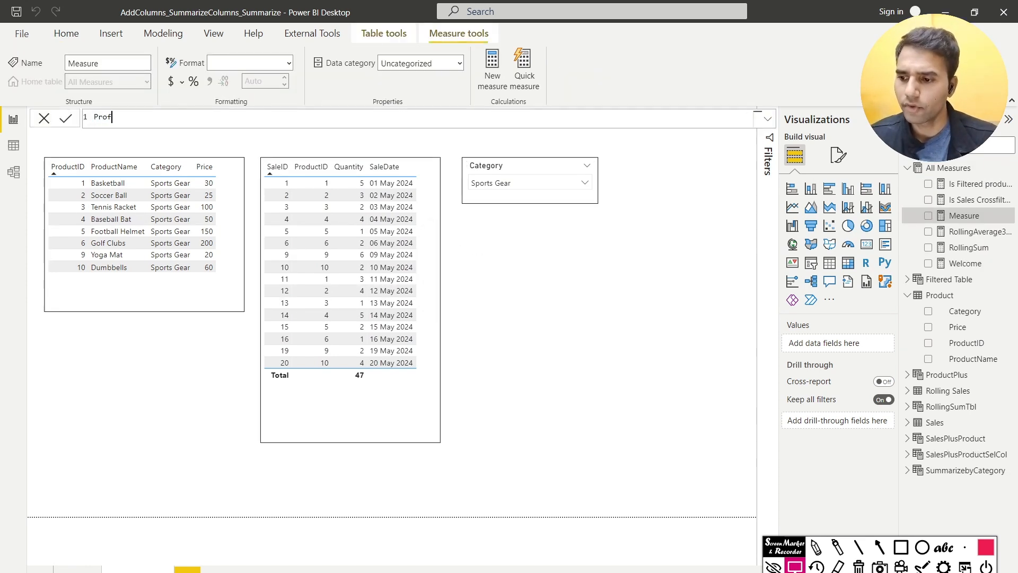
type("it Contribut")
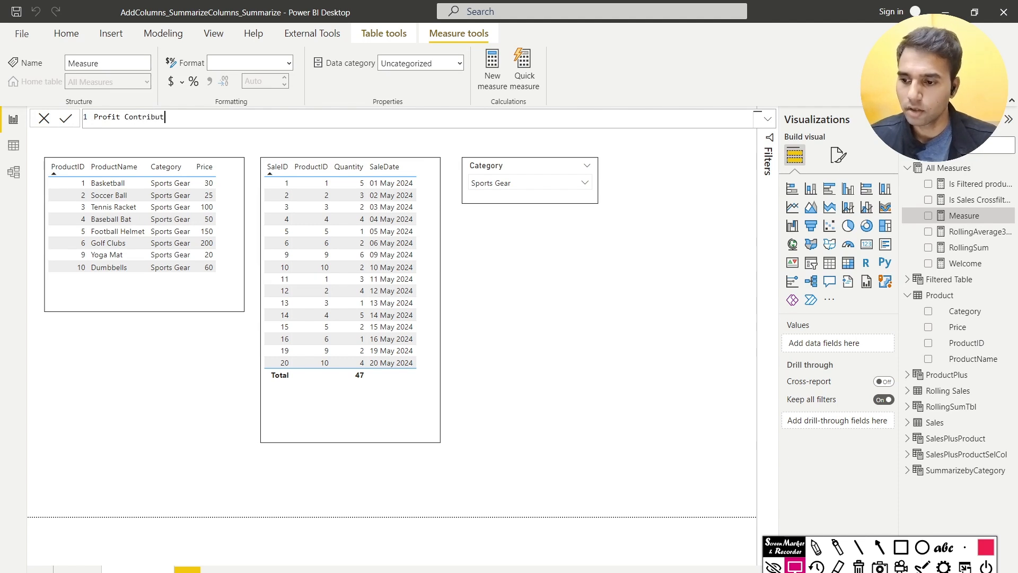
type("ion by Cate")
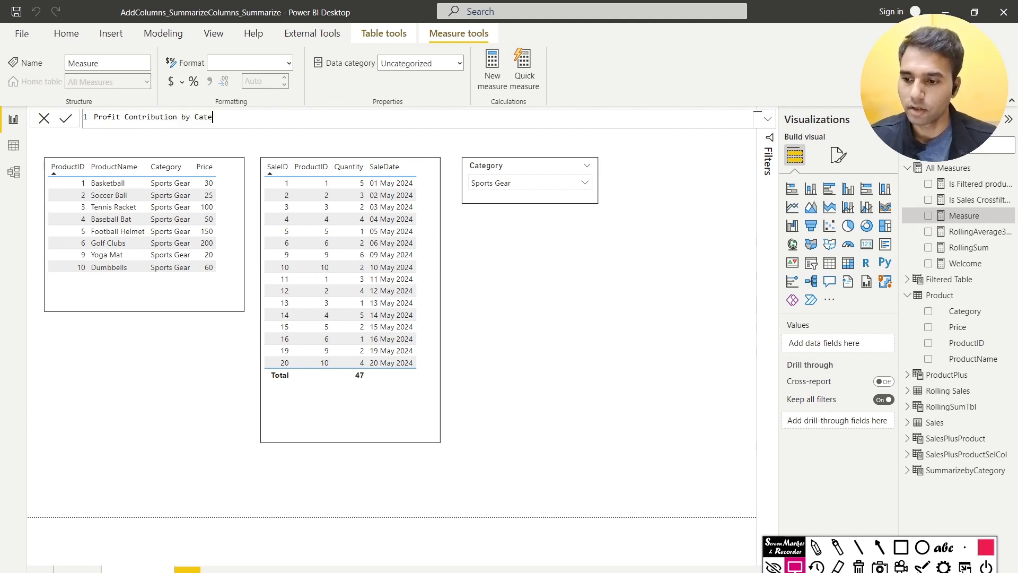
type("gory -")
key("BackSpace")
key("BackSpace")
Begin the measure's formula with SWITCH(TRUE(), and continue on a new line.
type("= Sw")
key("Tab")
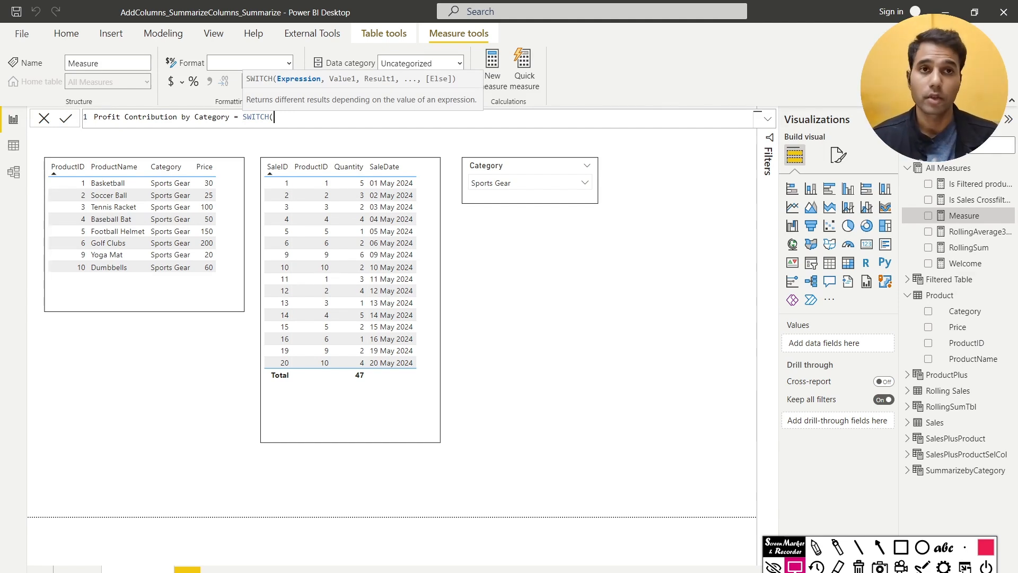
type("Tur")
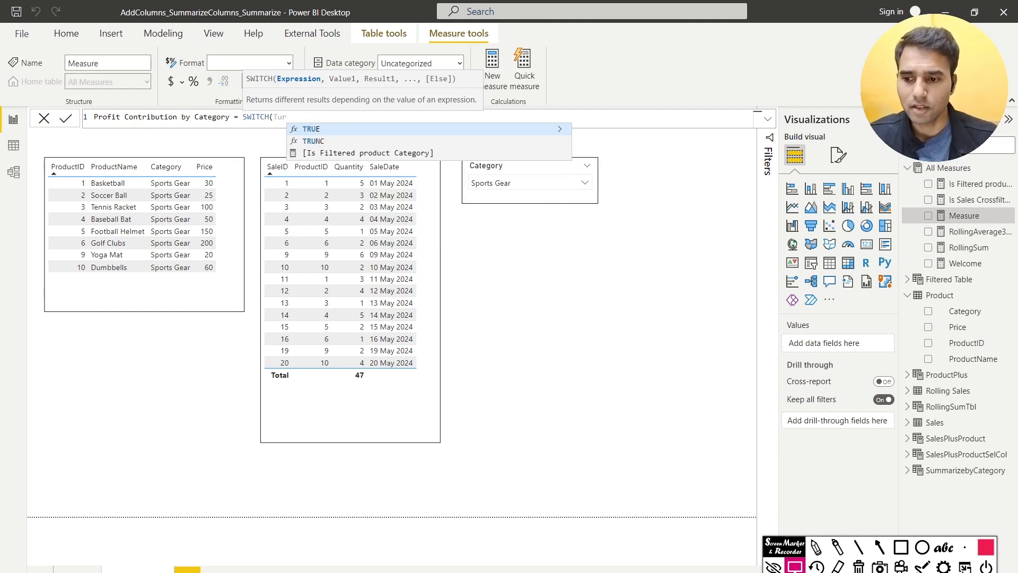
key("Tab")
type("),")
key("shift+Return")
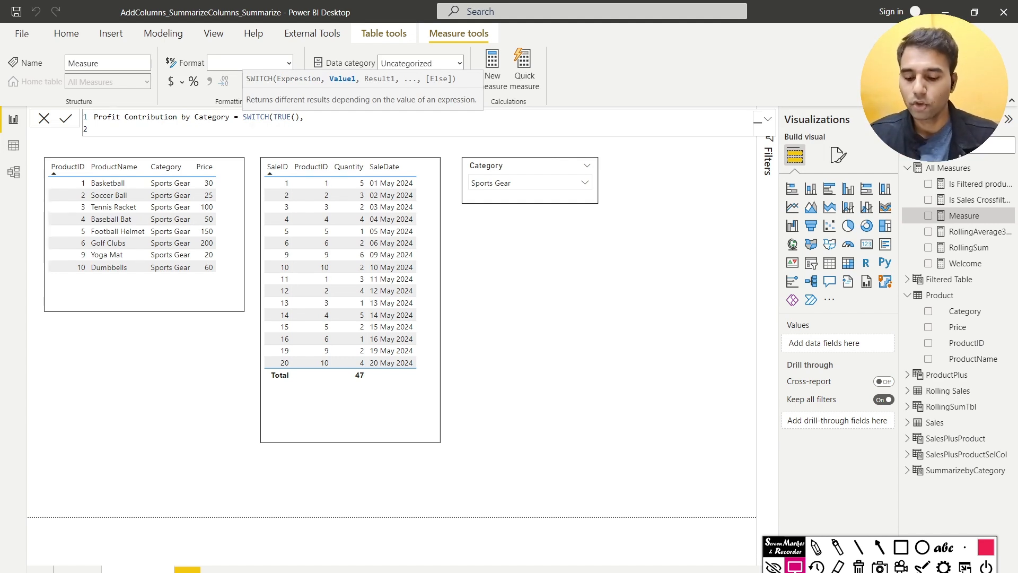
Enter ISFILTERED('Product'[Category]) as the first part of the SWITCH condition.
type("Isf")
key("Tab")
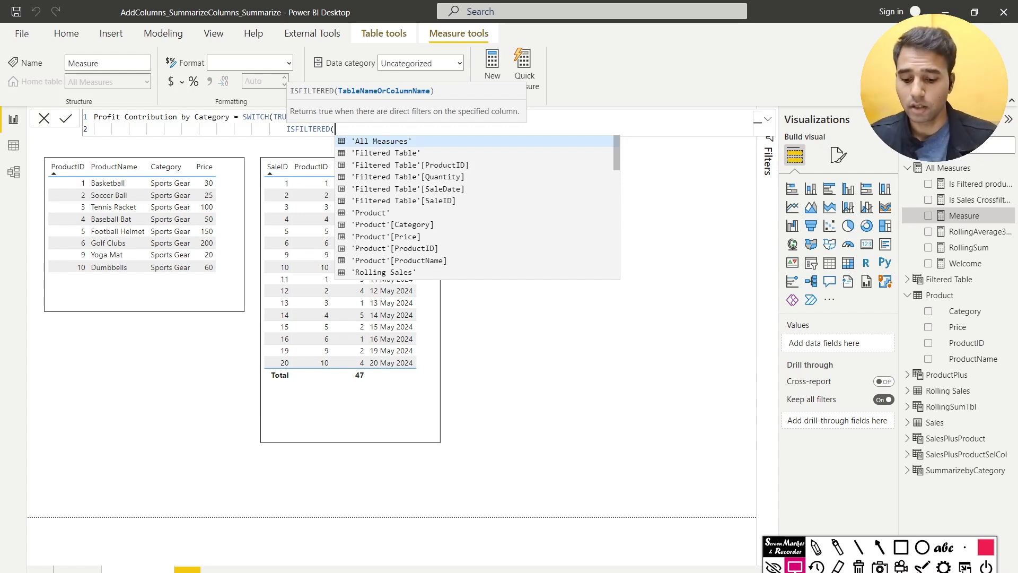
type("P")
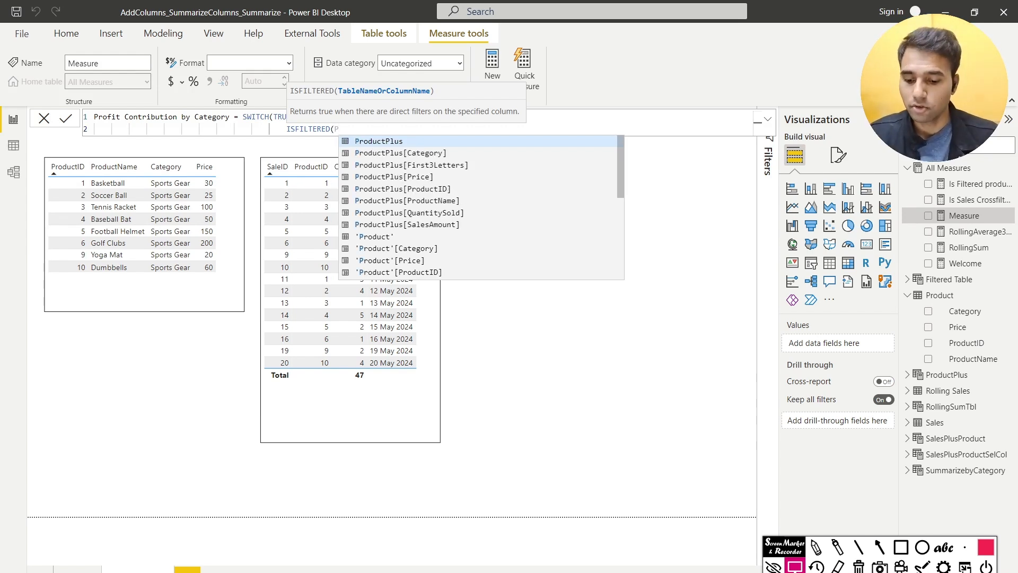
type("rod")
key("Down")
key("Down")
key("Down")
key("Down")
key("Down")
key("Down")
key("Down")
key("Down")
key("Down")
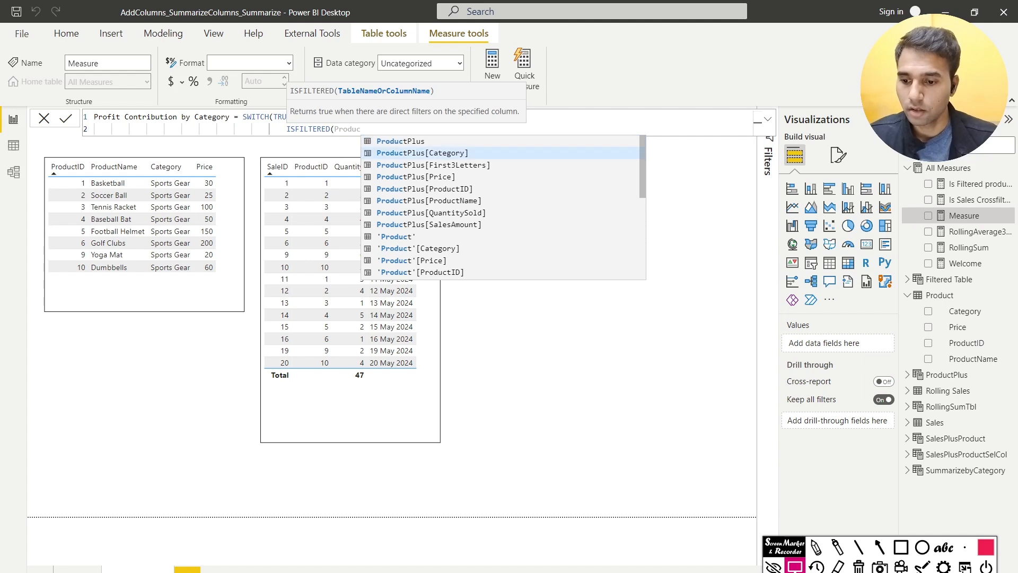
key("Tab")
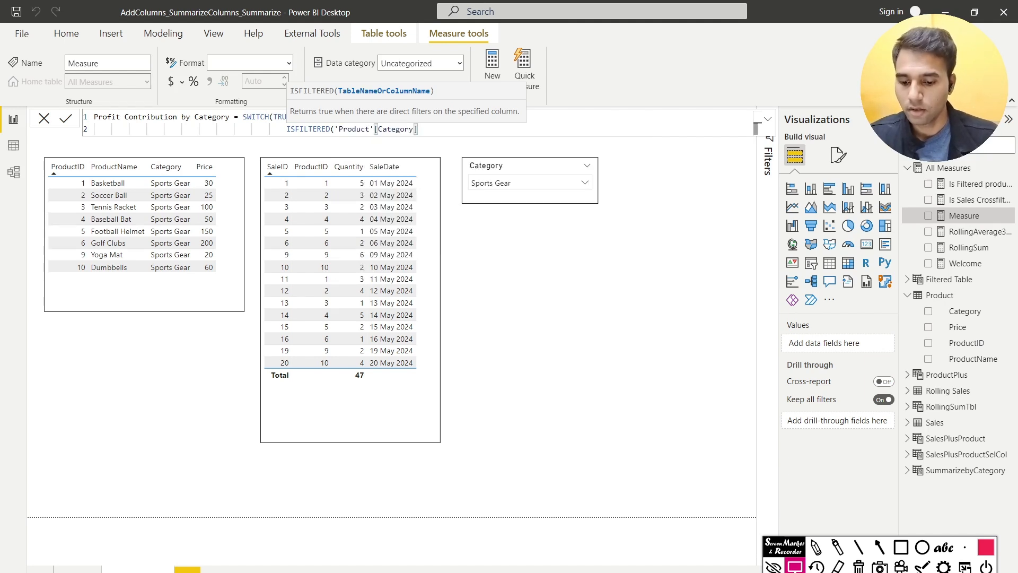
type(") ")
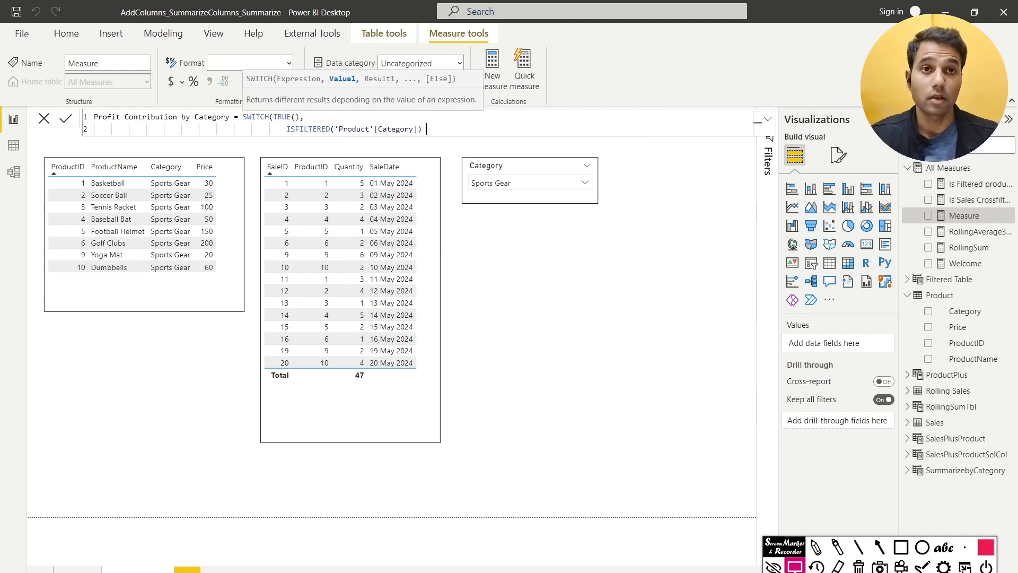
Extend the condition with && VALUES('Product'[Category]) = "Sports Gear", and start a new line for its result.
type("&&")
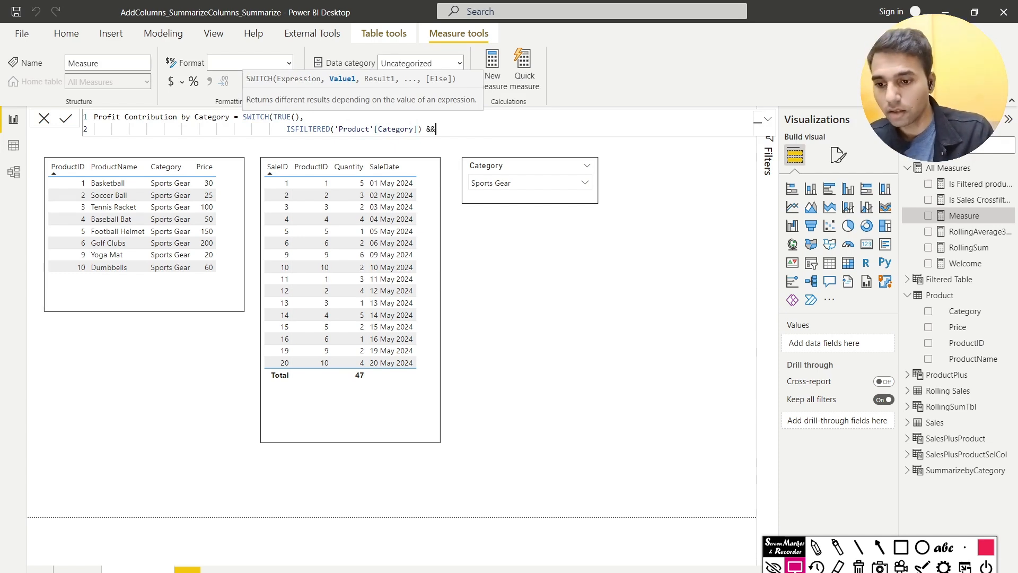
type(" VA")
key("Tab")
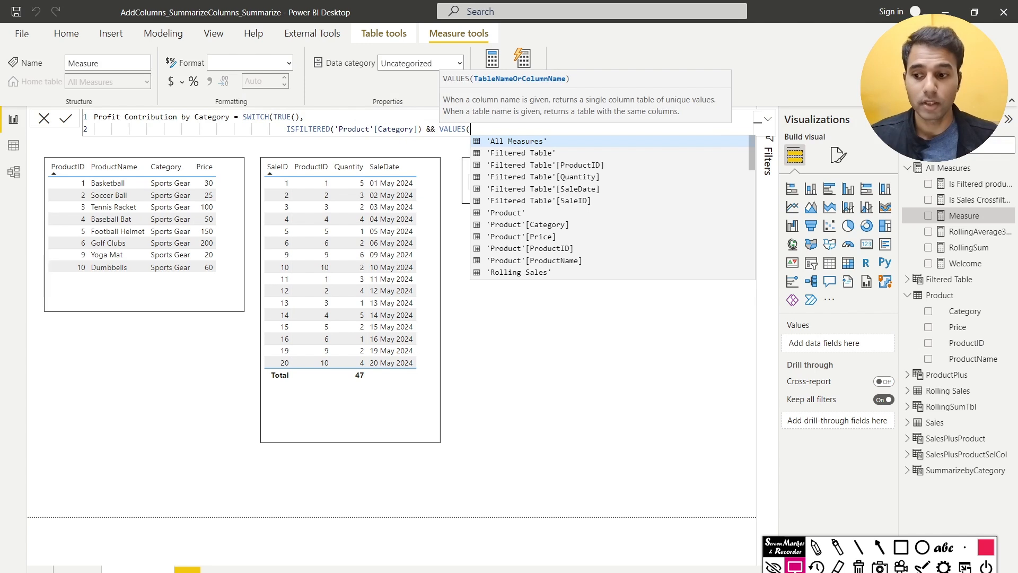
type("Prod")
key("Down")
key("Down")
key("Down")
key("Down")
key("Down")
key("Down")
key("Down")
key("Down")
key("Down")
key("Tab")
type(") = \"")
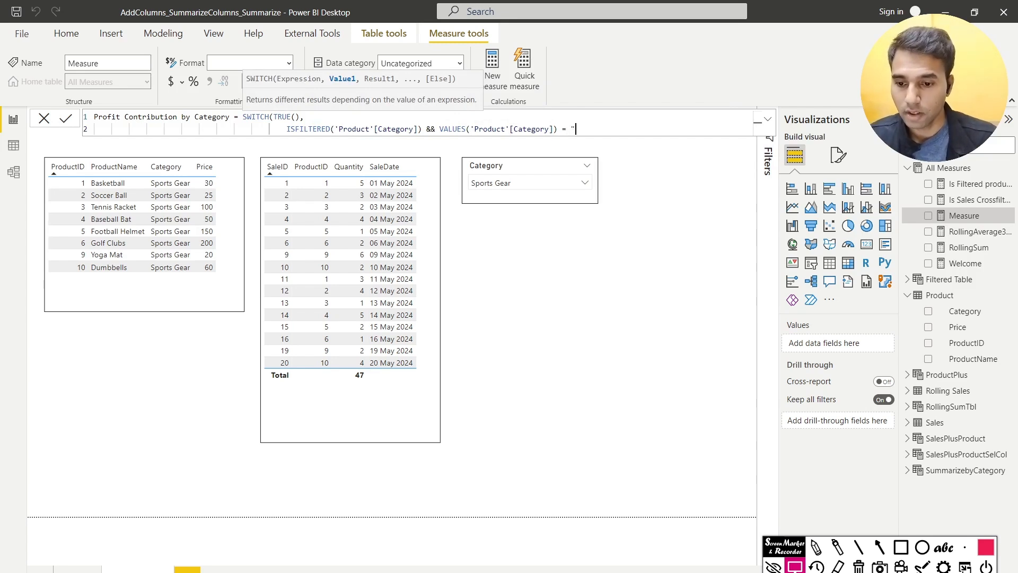
type("Sport")
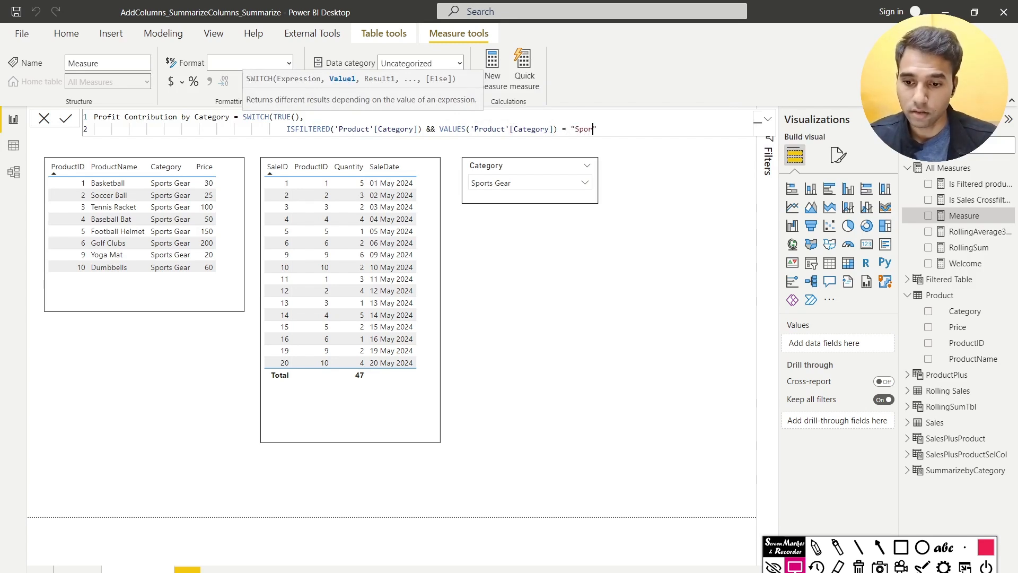
type("s Gear\"")
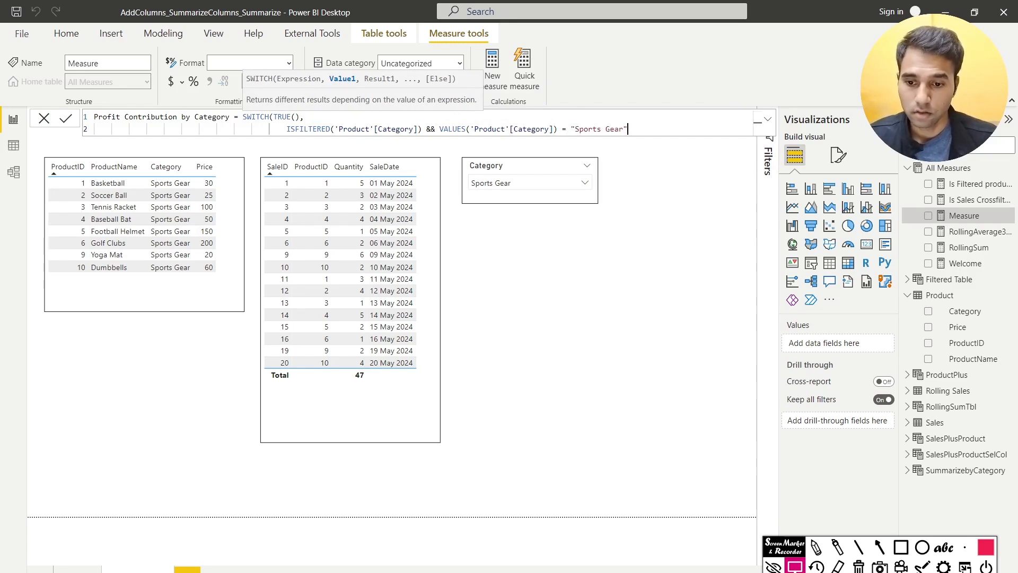
type(",")
key("shift+Return")
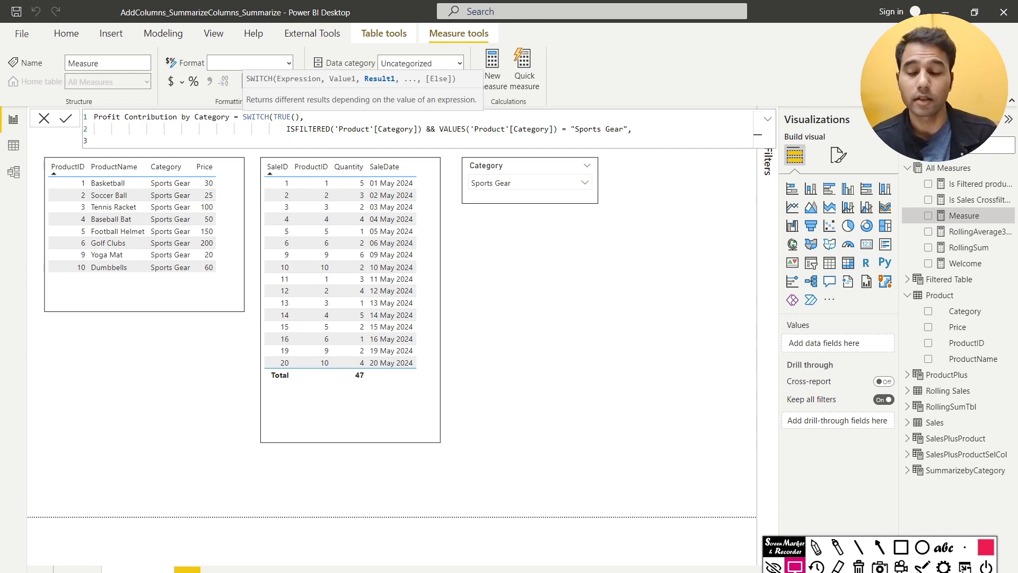
Begin the Sports Gear result with CALCULATE and a nested SUMX over the Sales table.
type("CALCULATE(")
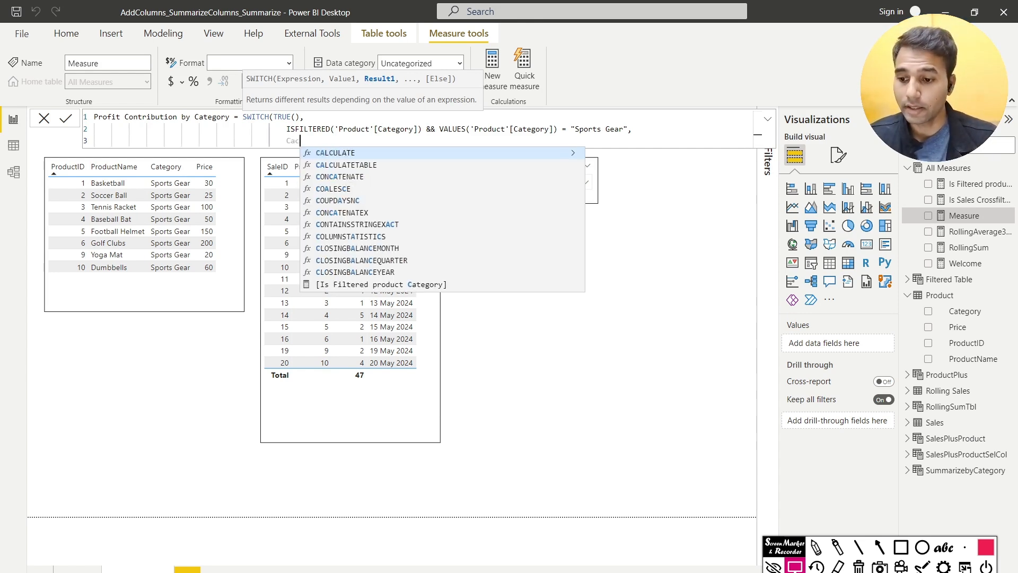
type("SUM")
key("Down")
key("Down")
key("Down")
key("Tab")
type("Sales")
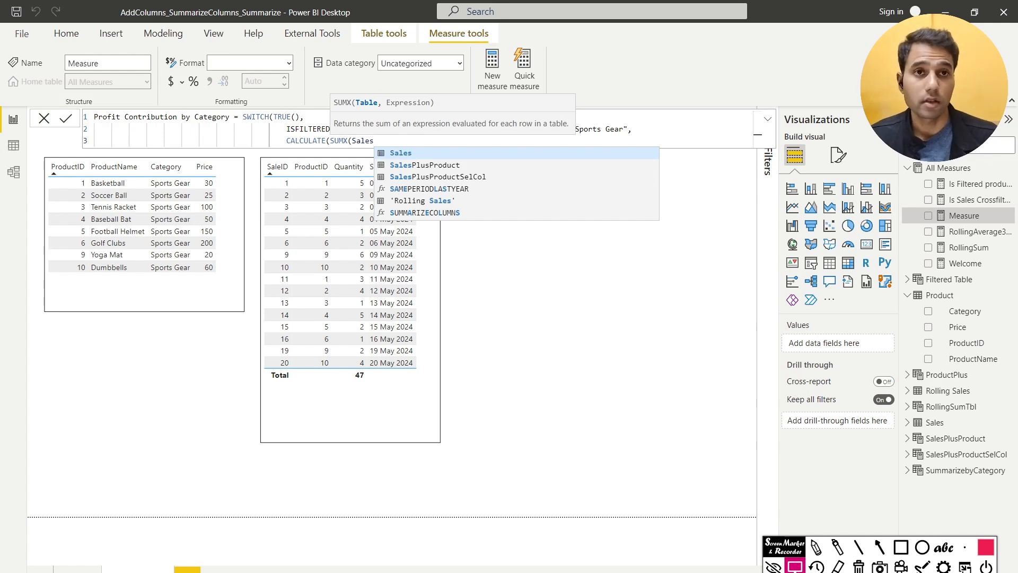
Enter Sales[Quantity]* RELATED('Product'[Price]) as the SUMX expression.
type(", Sale")
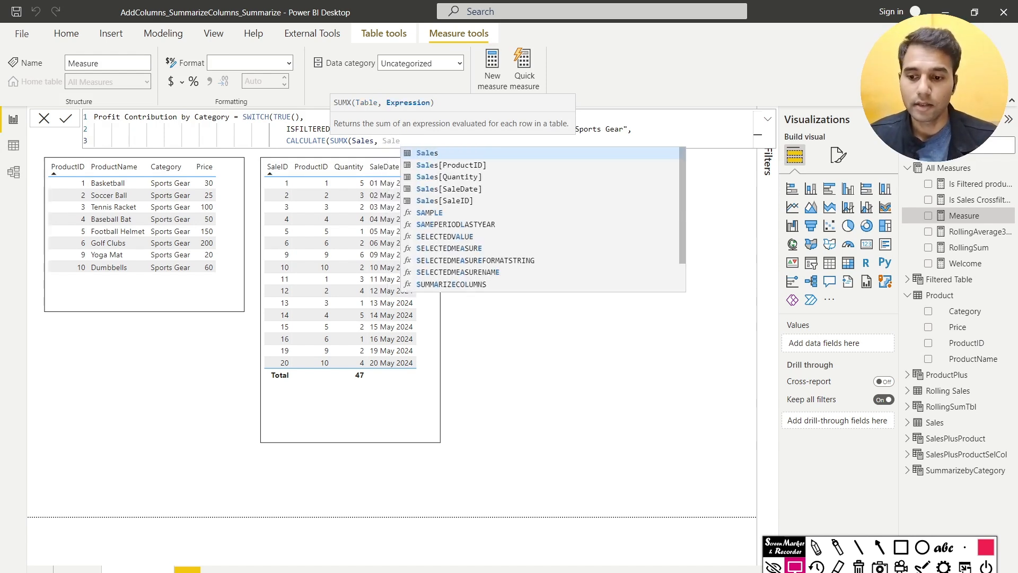
key("Down")
key("Down")
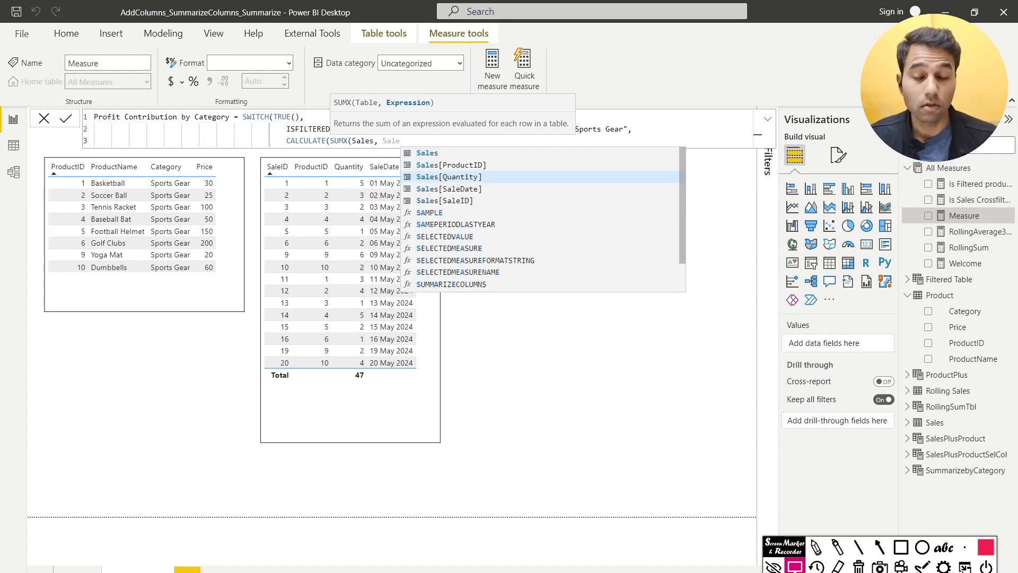
key("Tab")
type("* Rel")
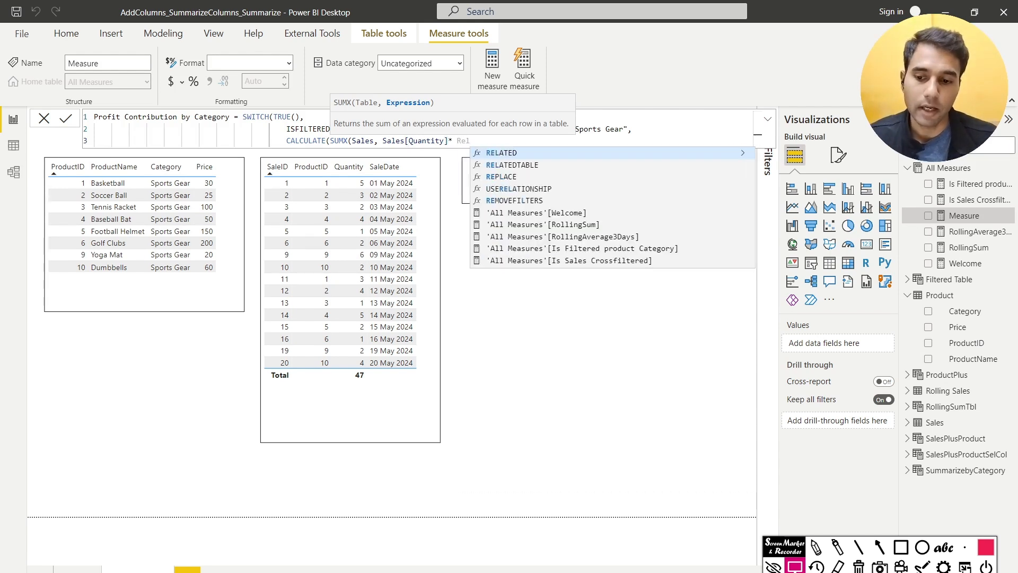
key("Tab")
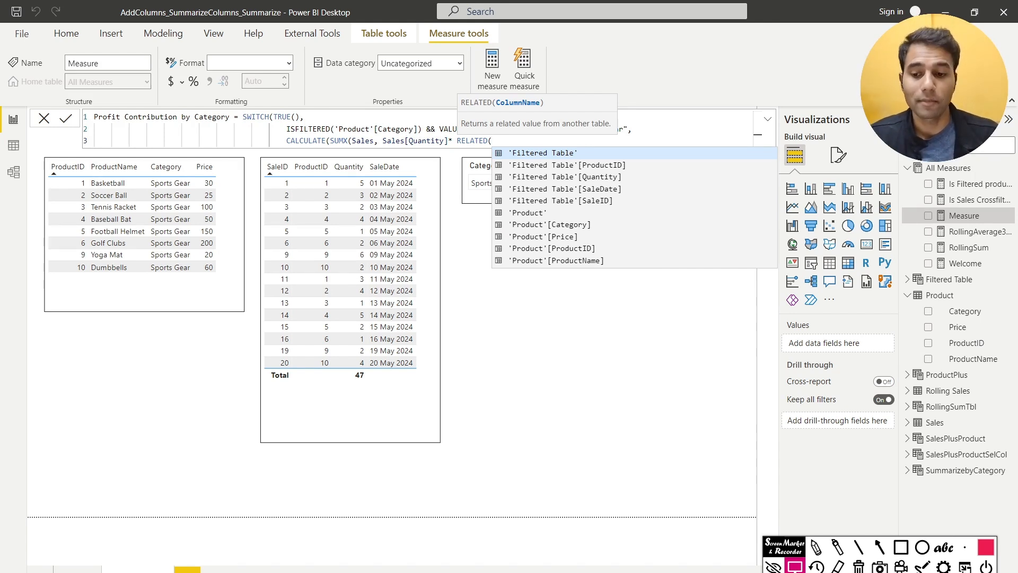
type("prod")
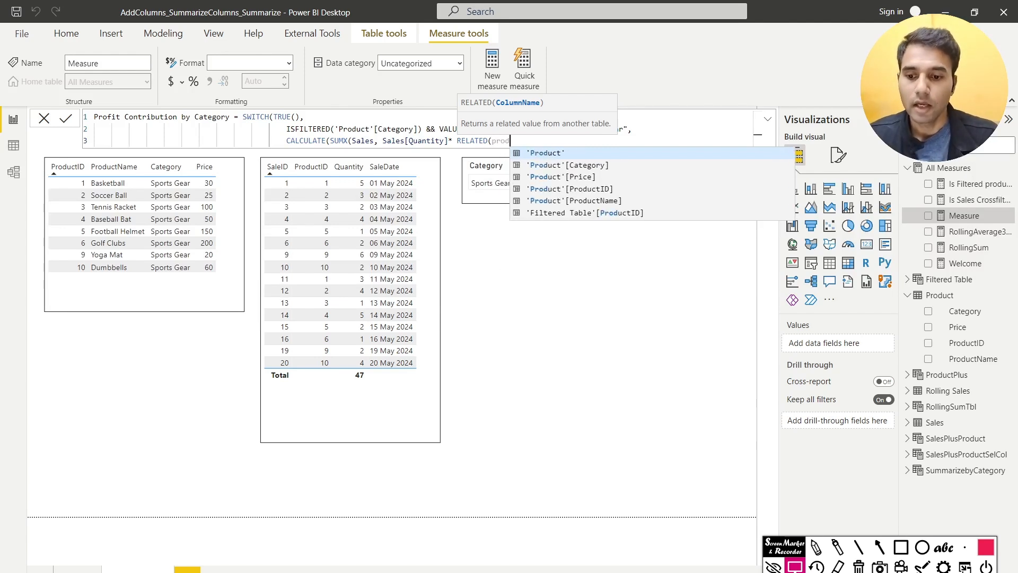
key("Down")
key("Down")
key("Tab")
type(")")
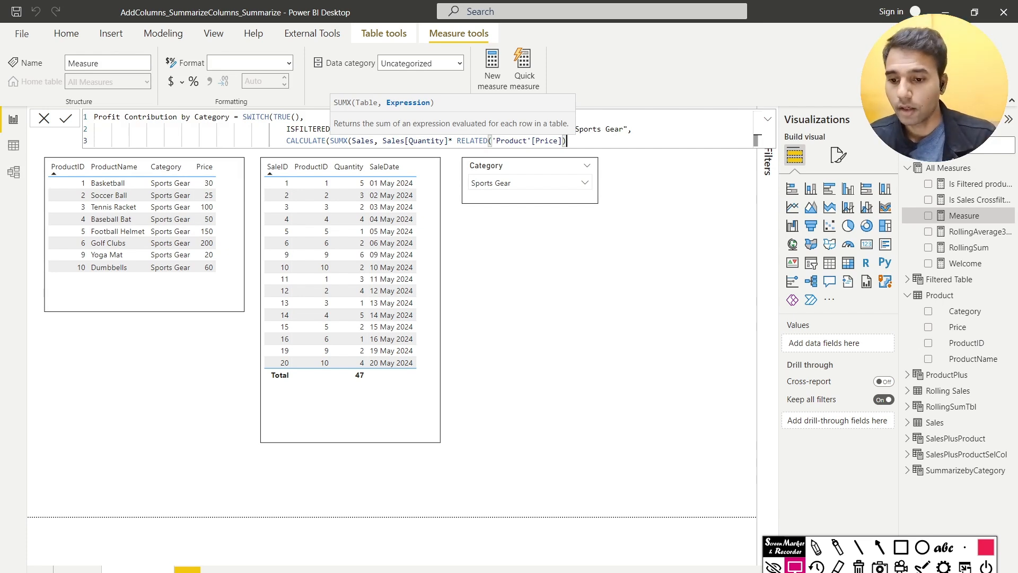
Multiply the SUMX expression by 0.2, close SUMX and CALCULATE, and end the result with a comma.
type("*0.1")
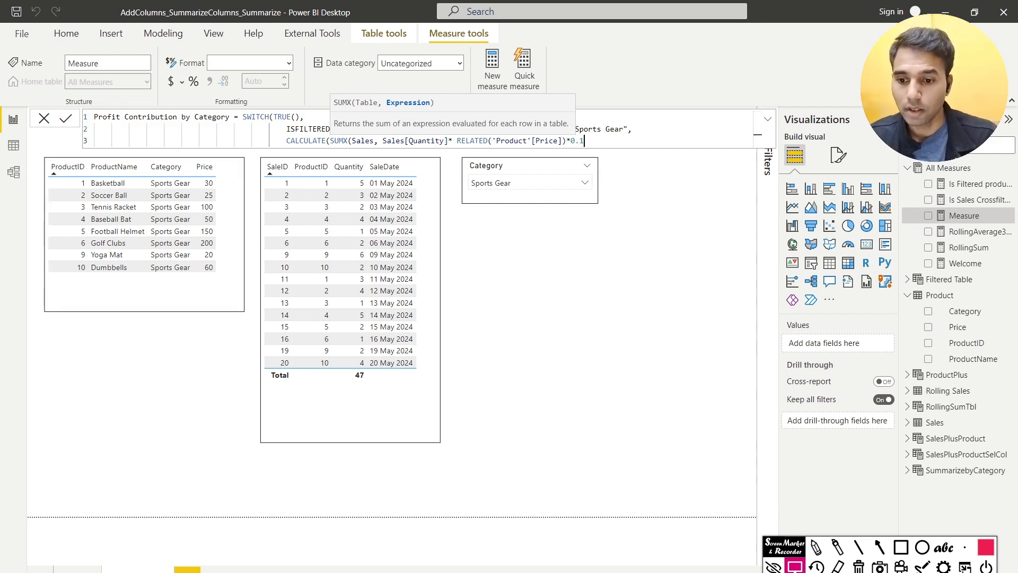
key("BackSpace")
type("2")
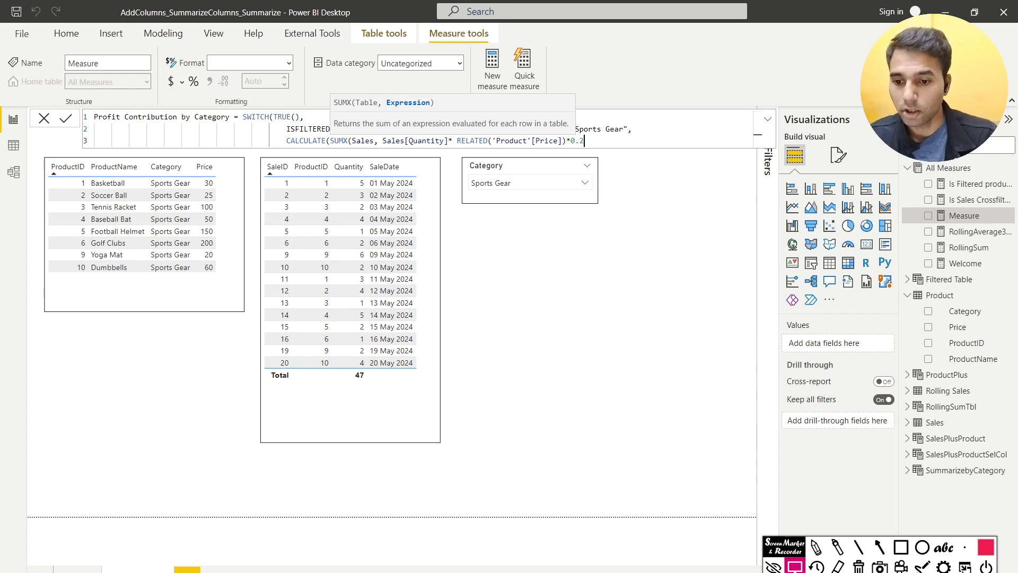
type(")")
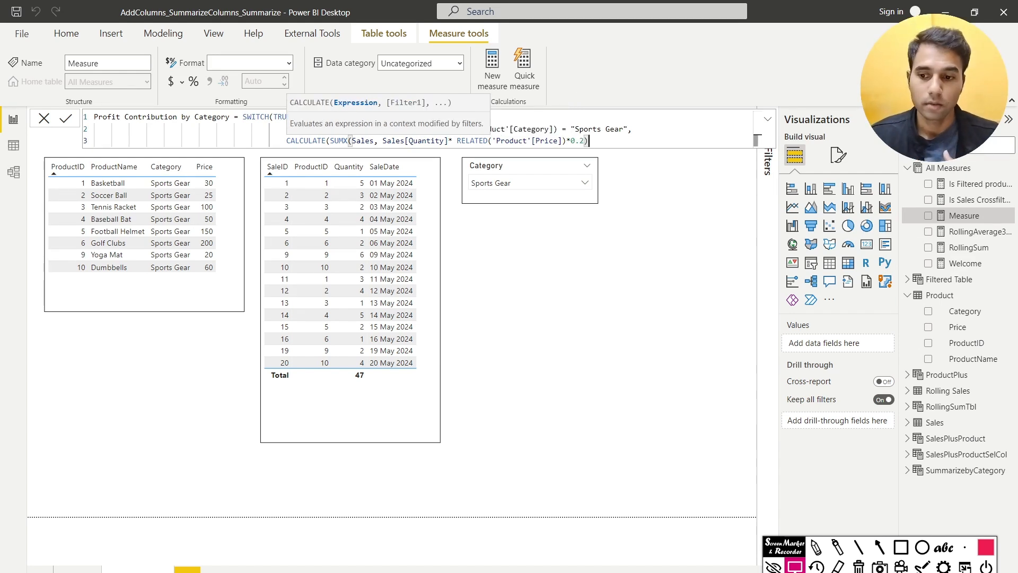
type(")")
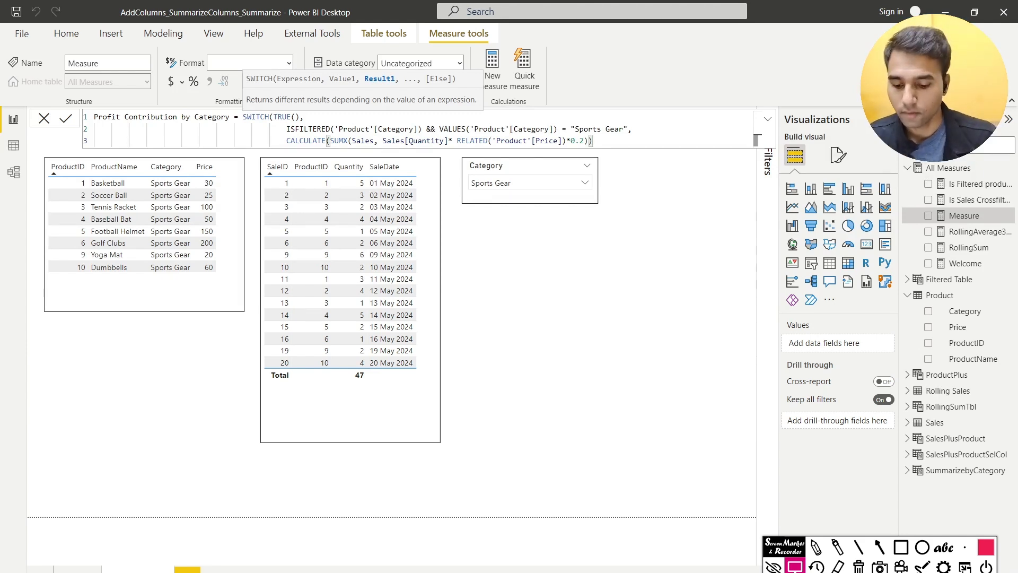
type(",")
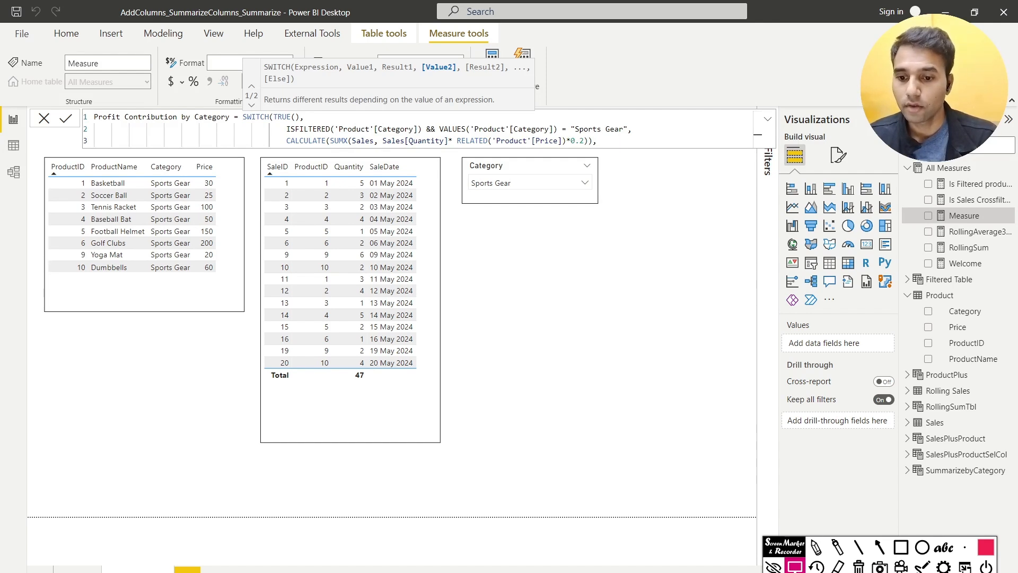
Copy the Sports Gear condition to a new indented line and change its category to "Sports Apparel".
key("shift+Return")
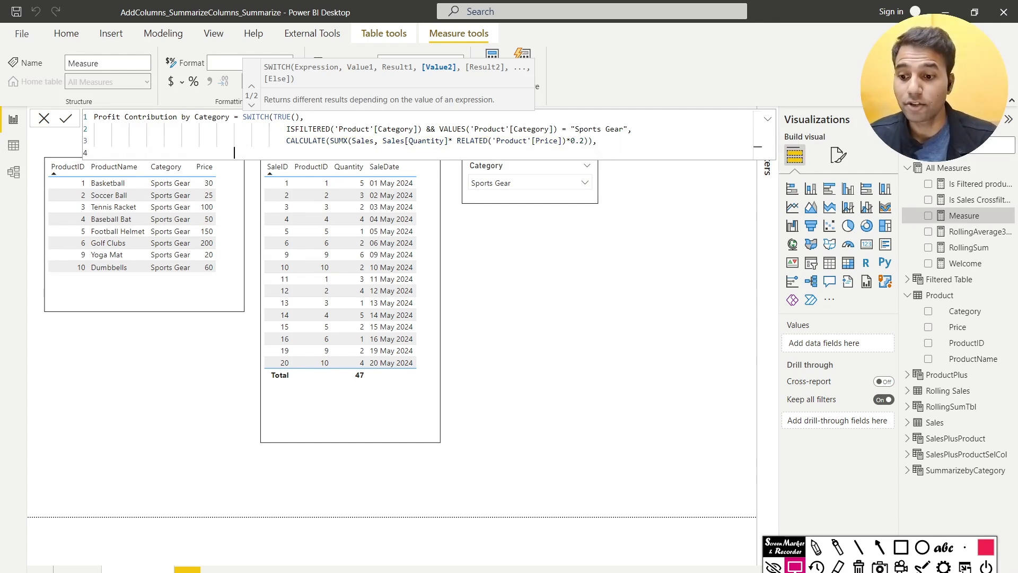
key("Tab")
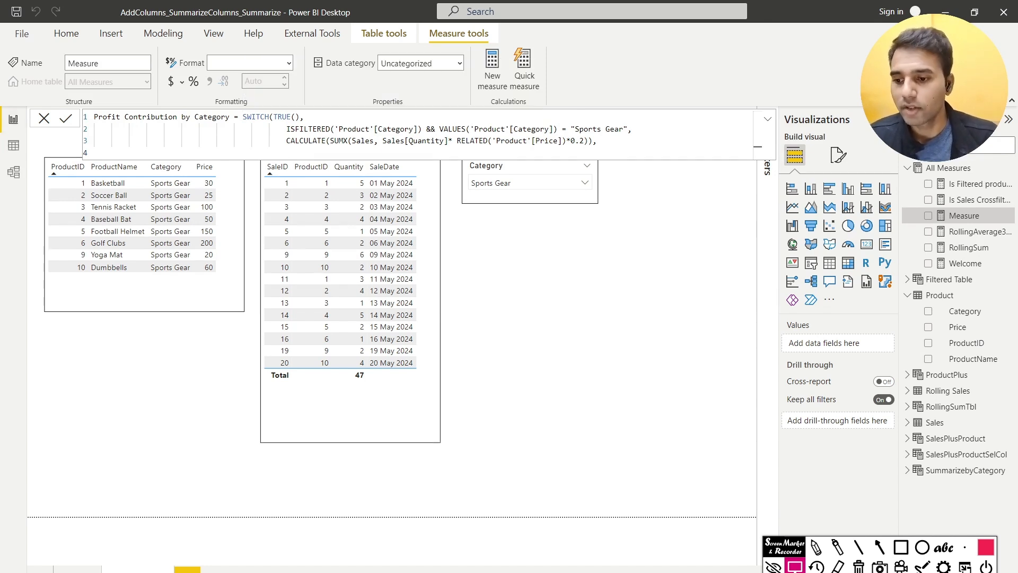
left_click_drag(287, 128, 633, 129)
key("ctrl+c")
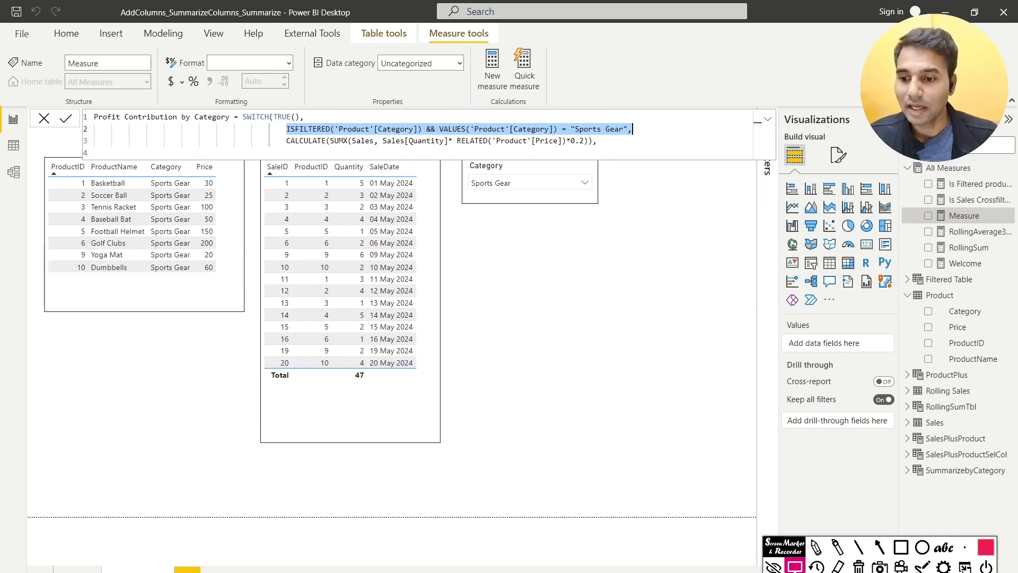
left_click(547, 147)
key("ctrl+v")
left_click_drag(623, 153, 607, 153)
type("Appare")
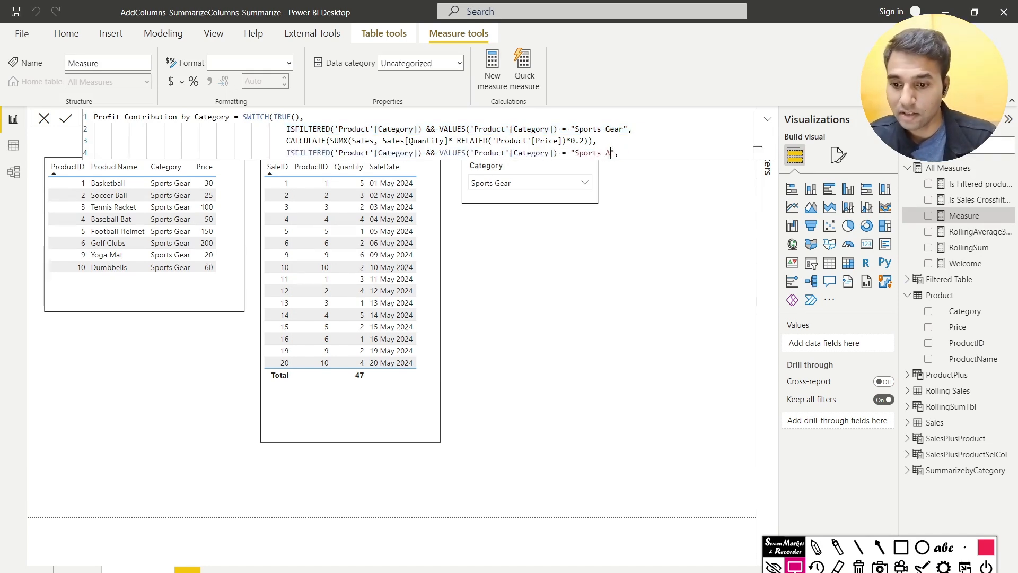
type("l")
key("Right")
key("Right")
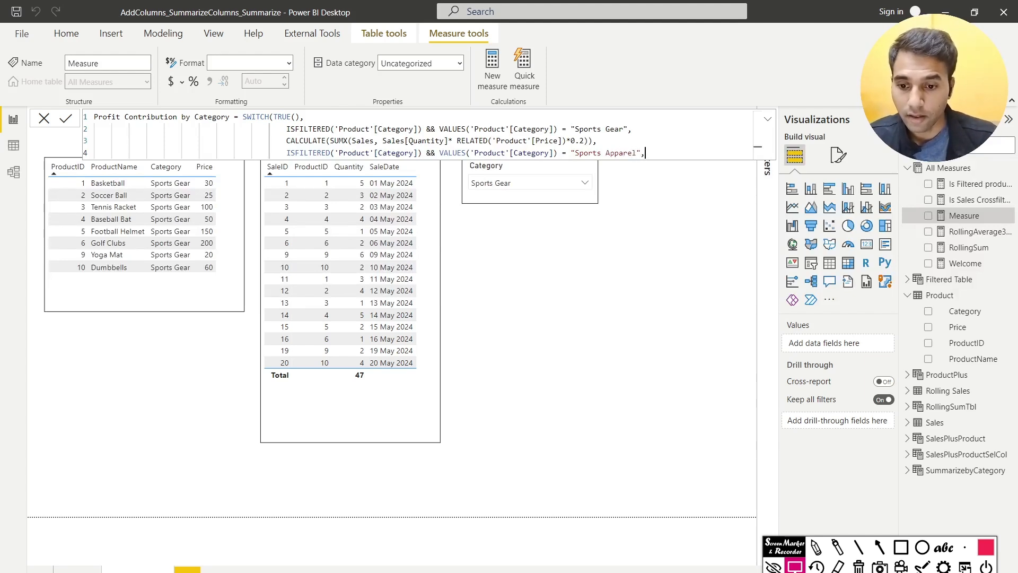
Copy the CALCULATE expression to a new indented line as the result for the Sports Apparel condition.
key("shift+Return")
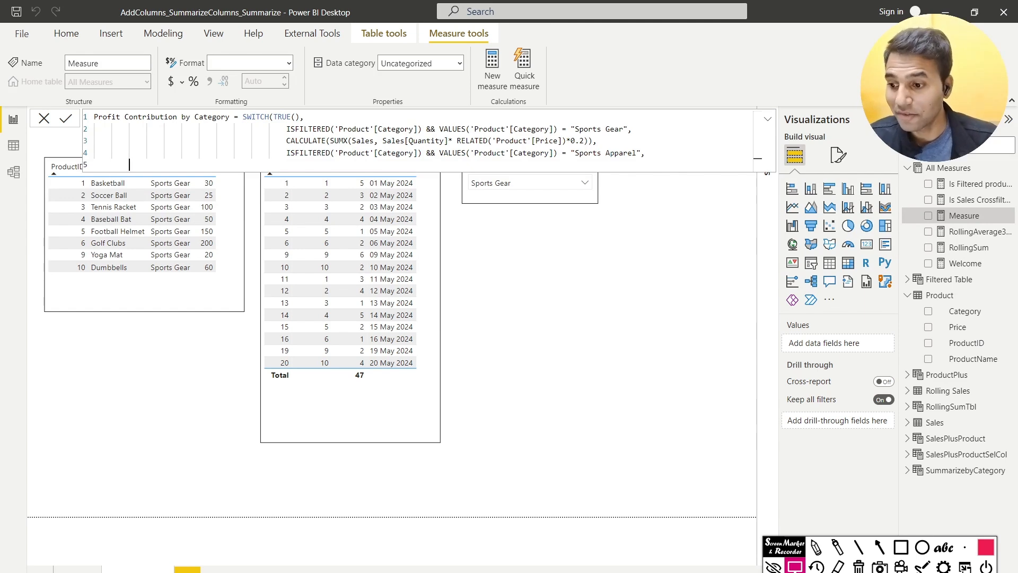
key("Tab")
key("Tab")
key("Tab")
key("Tab")
key("Tab")
left_click_drag(286, 141, 594, 141)
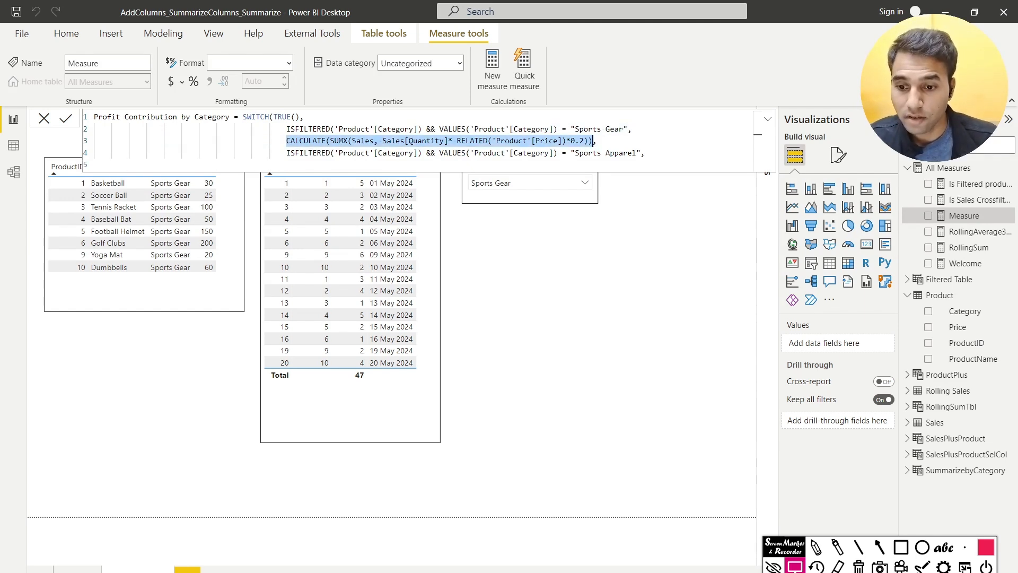
key("ctrl+c")
left_click(593, 164)
key("ctrl+v")
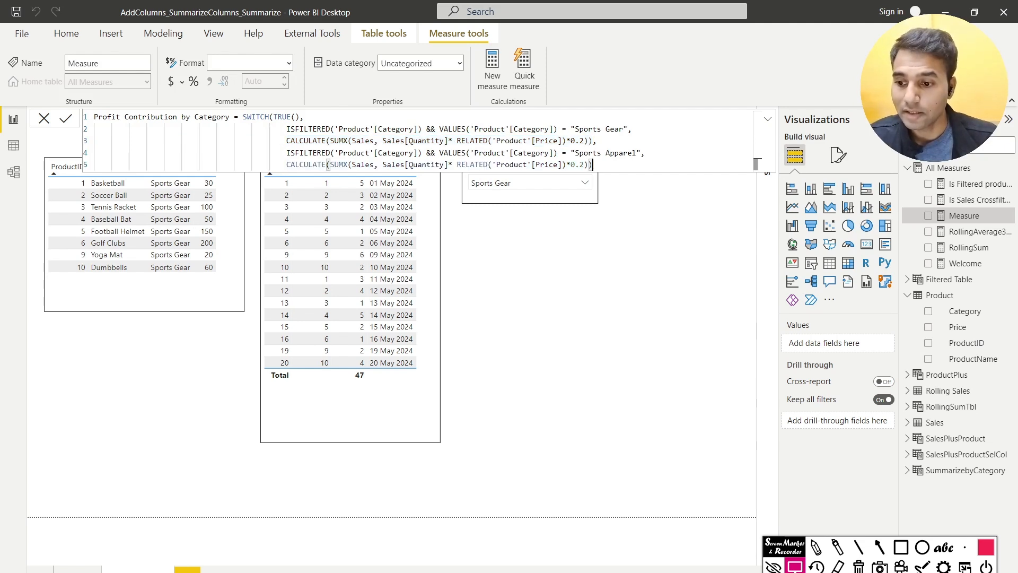
Change the multiplier in the Sports Apparel result to 0.15 and end the line with a comma.
key("Left")
key("BackSpace")
type("15")
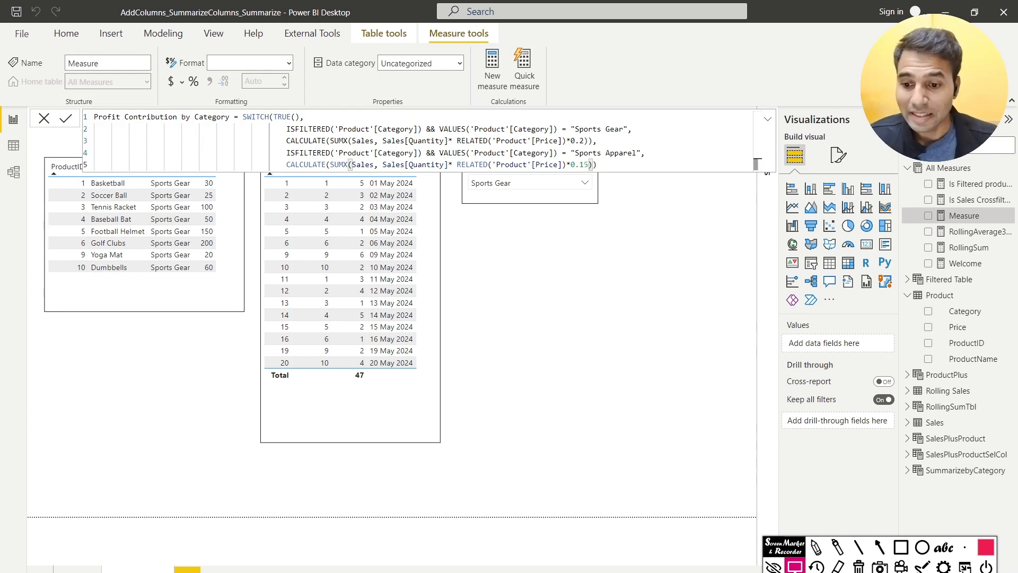
key("End")
type(",")
Add "Please select a Category" on a new line as the SWITCH fallback, close the formula and commit the measure.
key("Return")
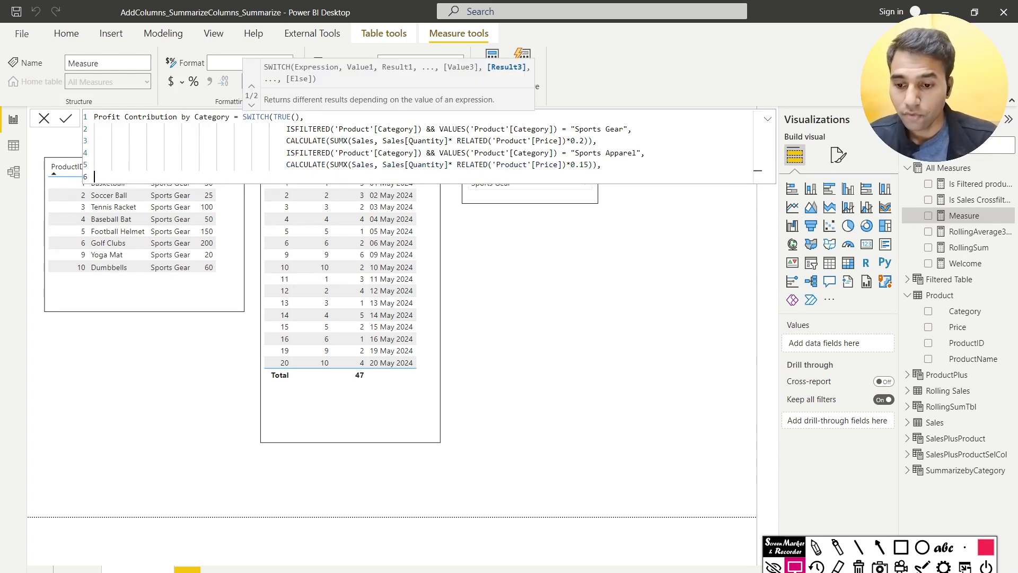
key("Tab")
key("Tab")
key("Tab")
key("Tab")
key("Tab")
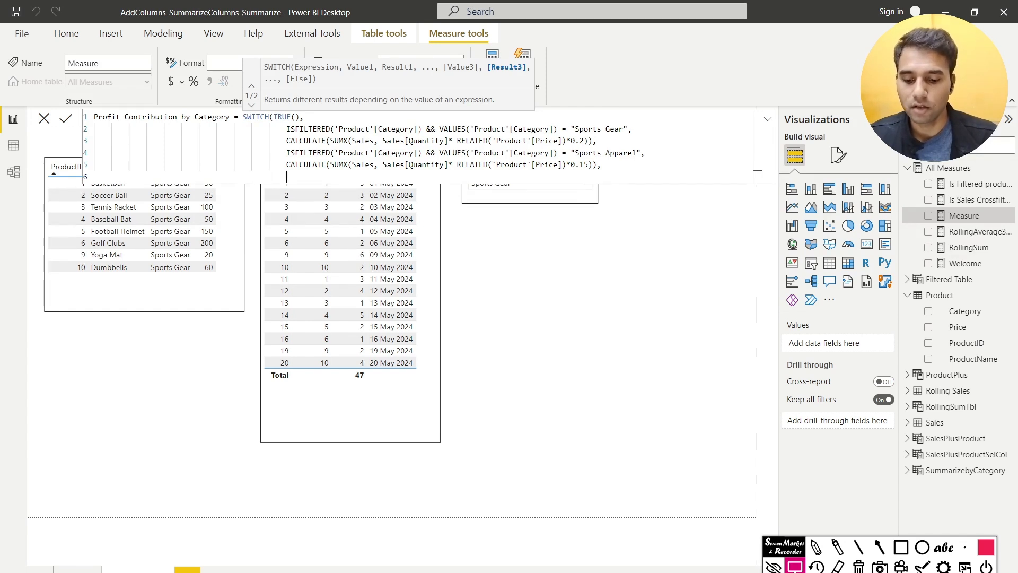
key("Tab")
type("\"")
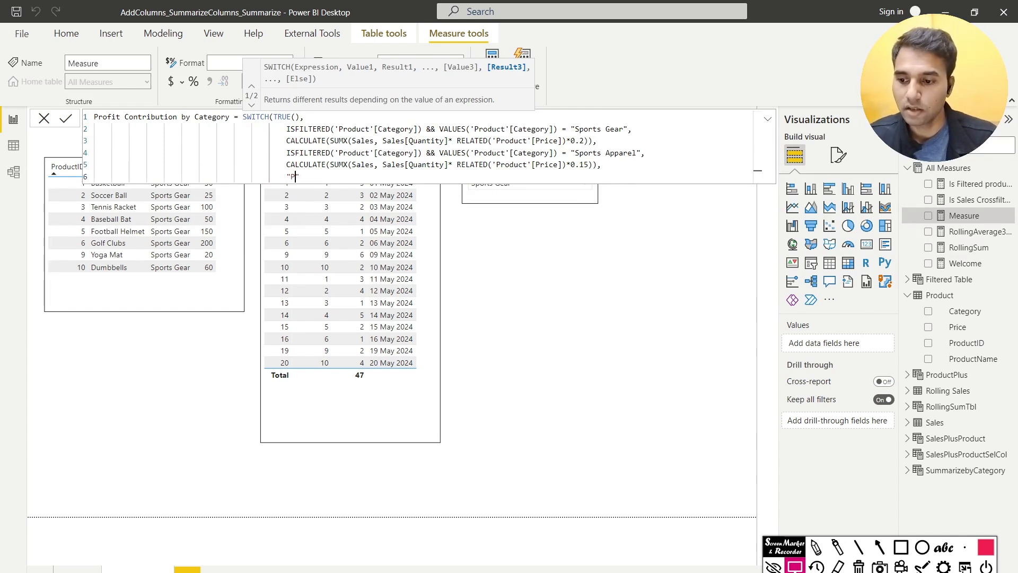
type("Please selecc")
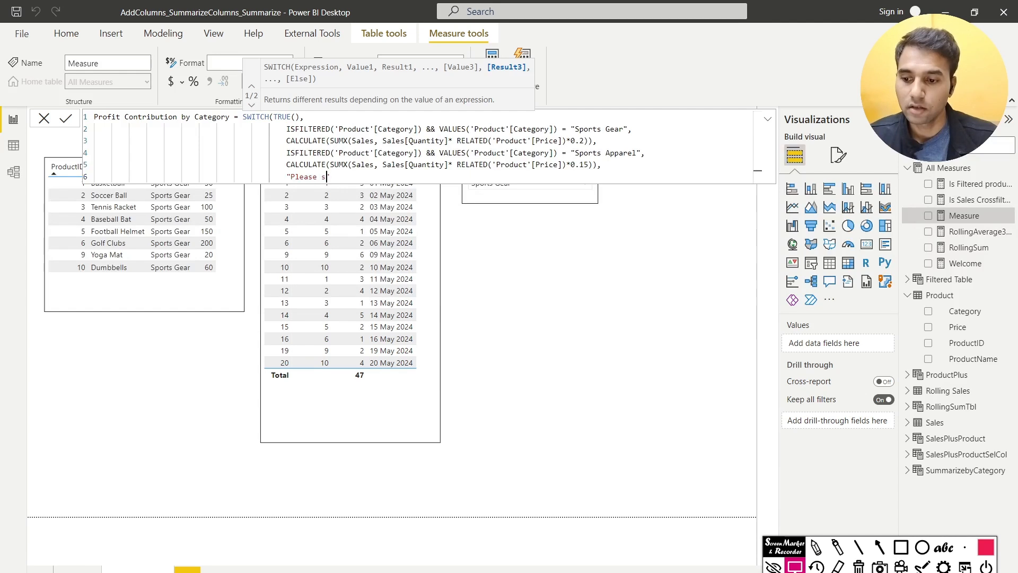
key("BackSpace")
type("t a ")
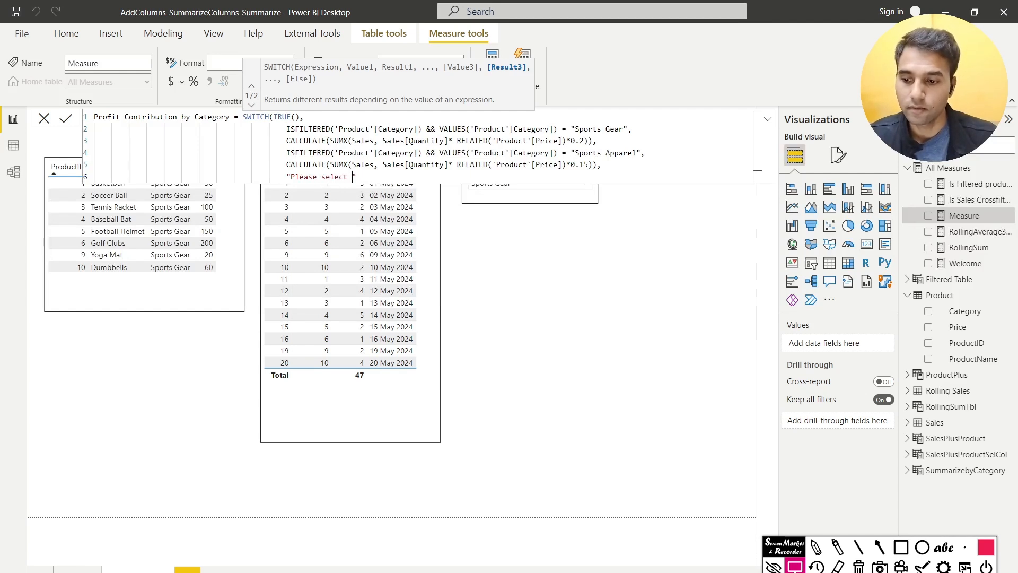
type("Category")
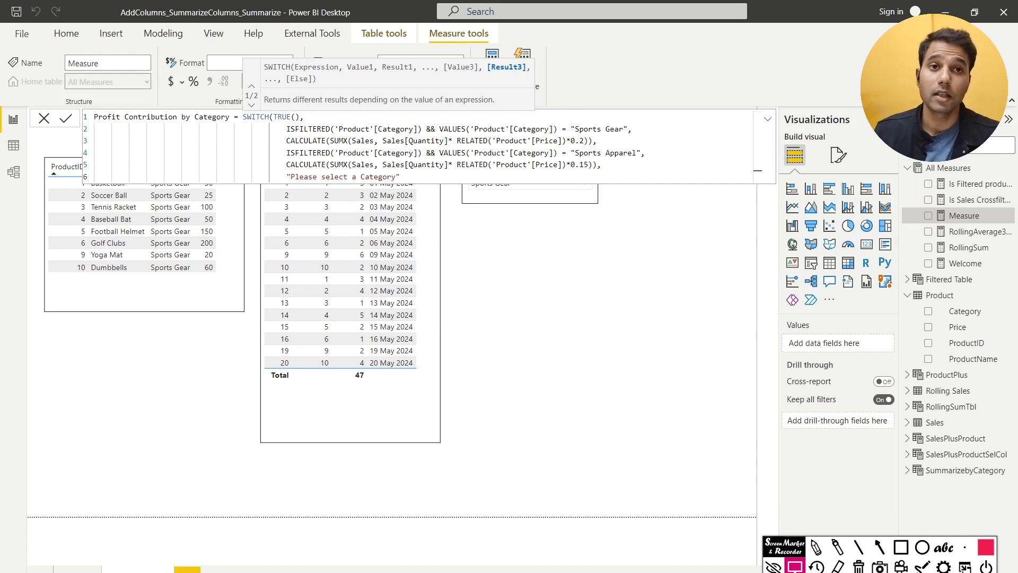
type(")")
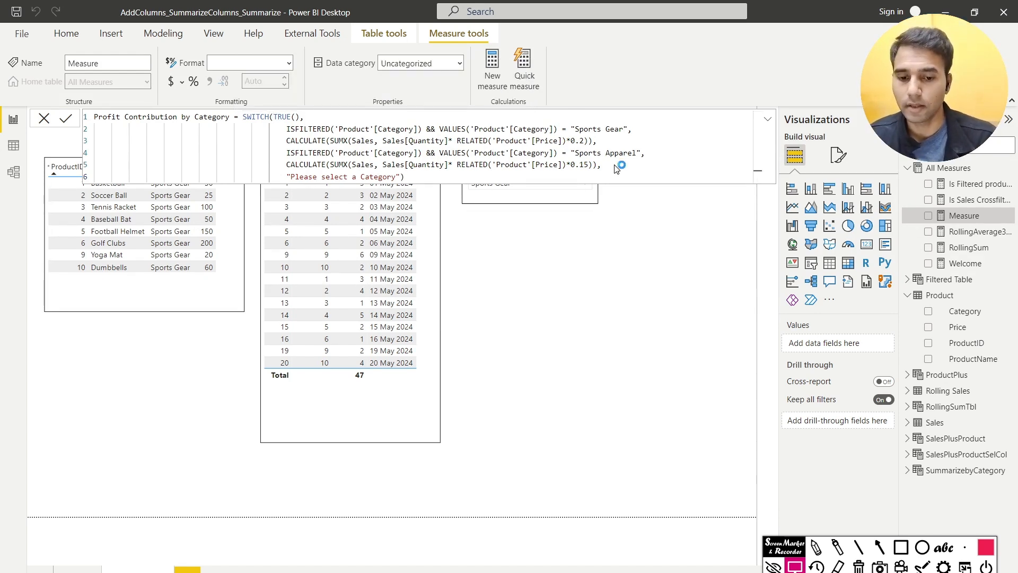
key("Return")
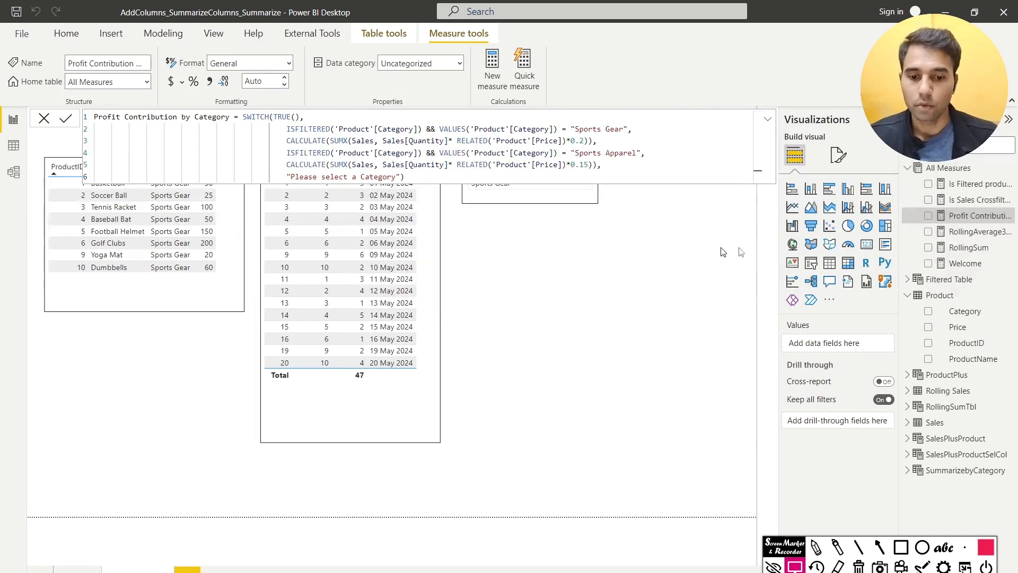
Show Profit Contribution by Category in a card visual, made wider and shorter and placed below the Category slicer.
left_click_drag(975, 216, 598, 328)
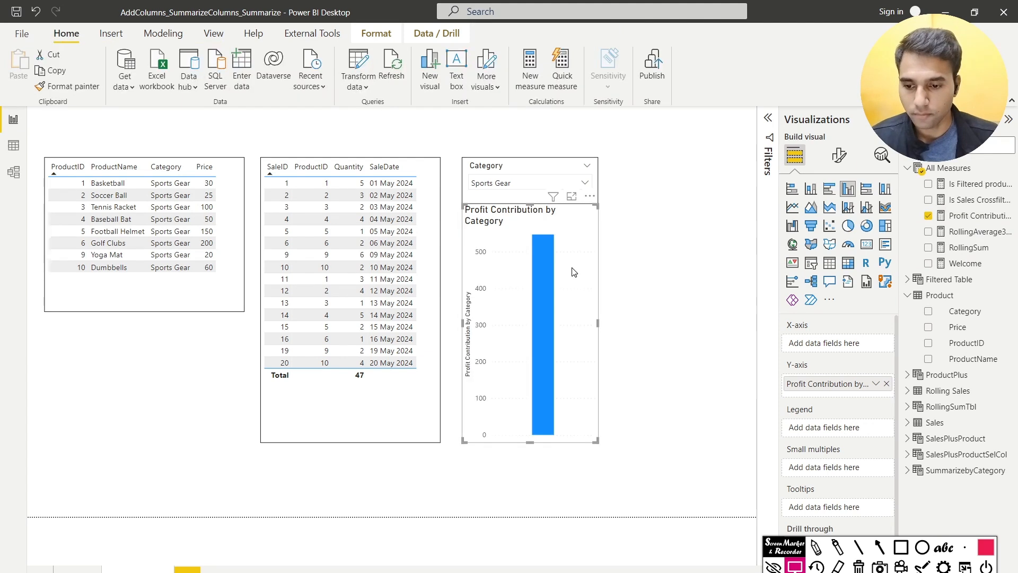
left_click(867, 244)
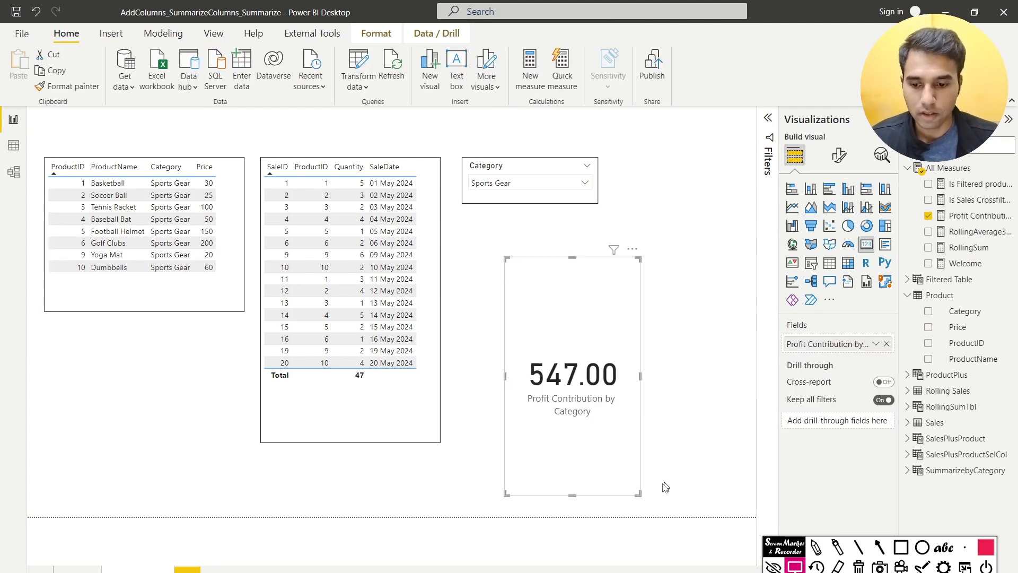
left_click_drag(640, 493, 708, 348)
left_click_drag(638, 327, 664, 314)
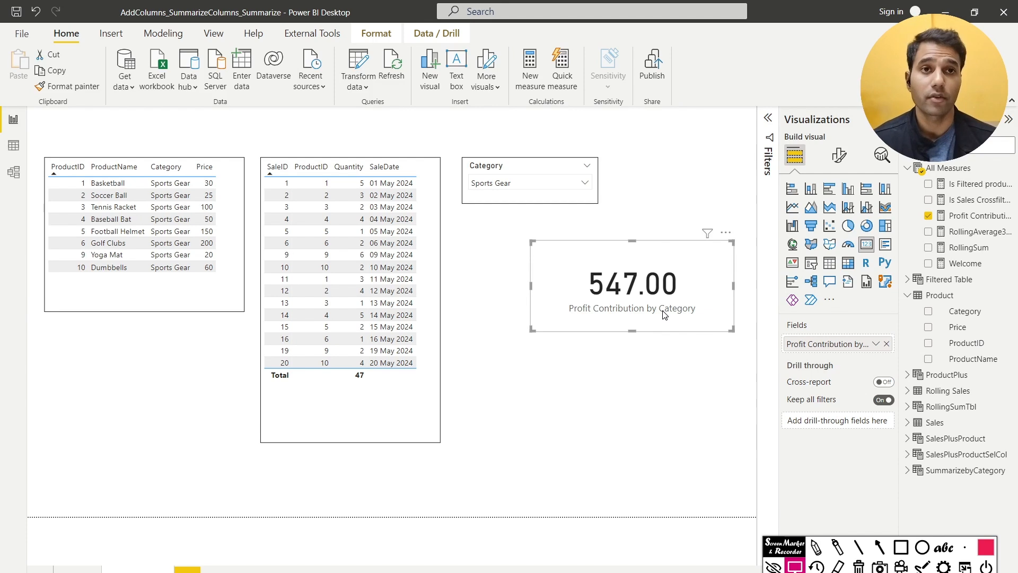
left_click(647, 361)
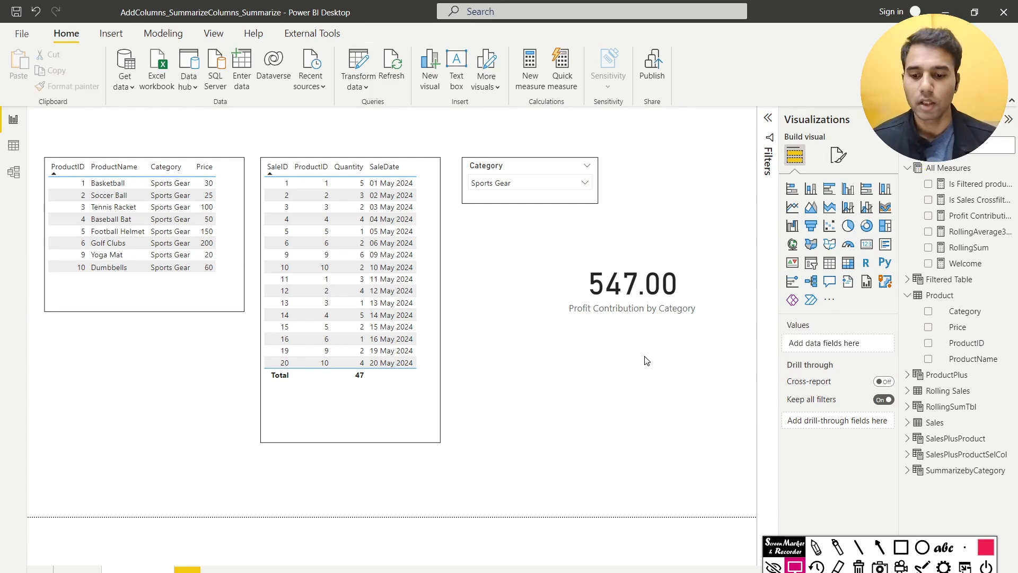
Create a new measure in All Measures and begin its formula as Total Sales = CALCULATE(SUMX(.
left_click(997, 168)
left_click(969, 180)
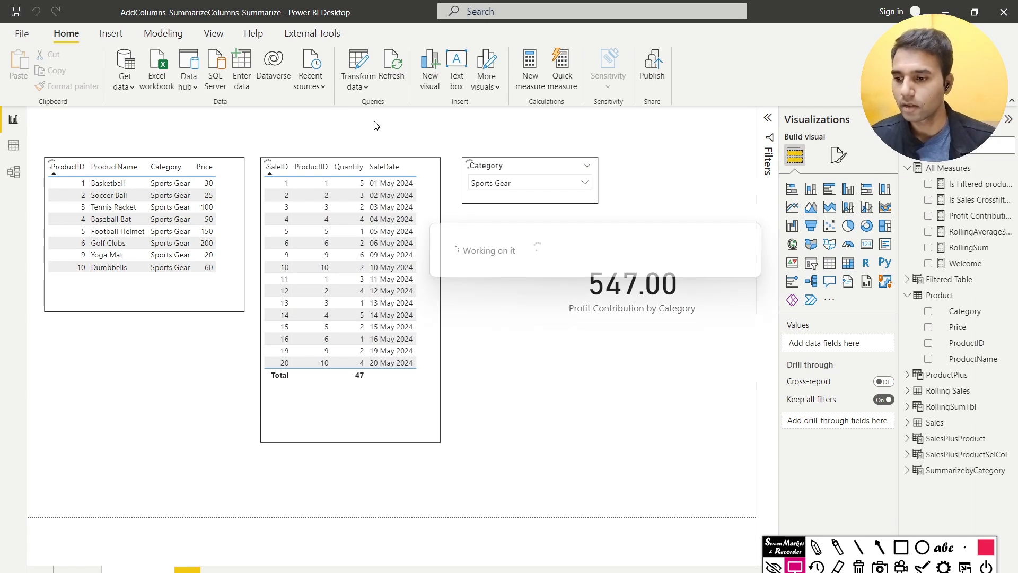
type("T")
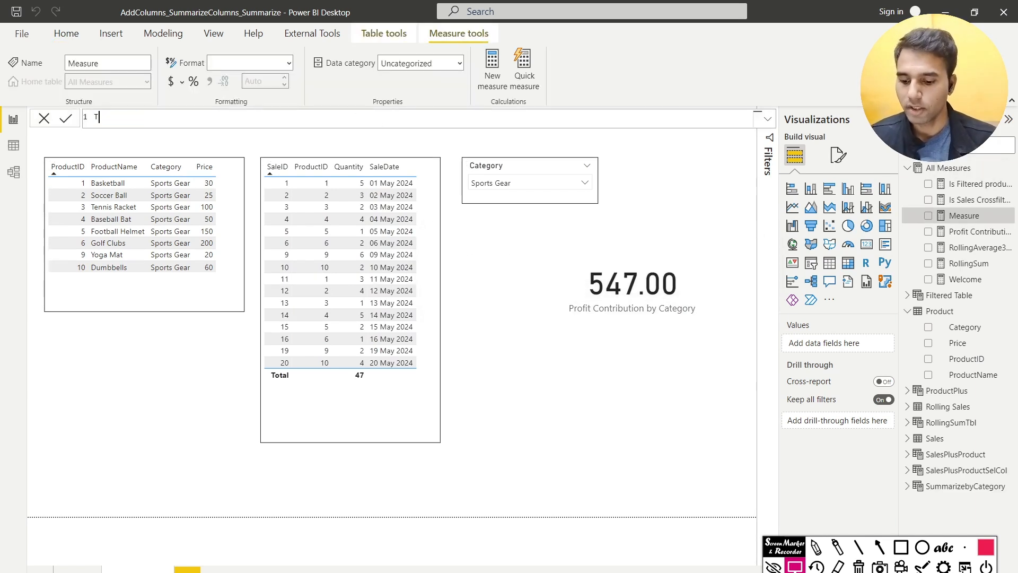
type("otal Sales = CALCULATE(Sum")
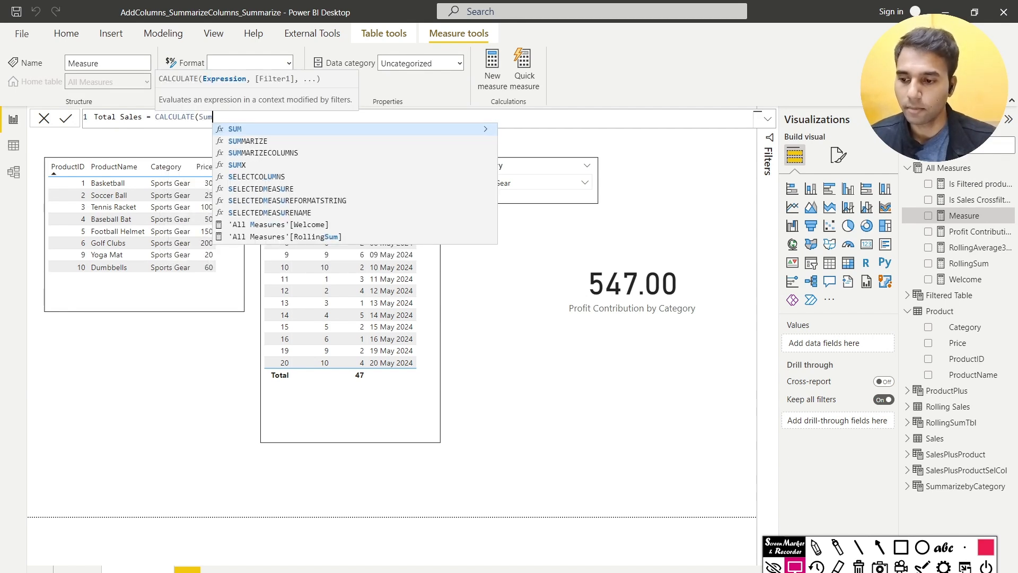
key("BackSpace")
key("Down")
key("Down")
key("Down")
key("Down")
key("Tab")
Give SUMX the Sales table and begin its row expression with Sales[Quantity]*.
type("Sa")
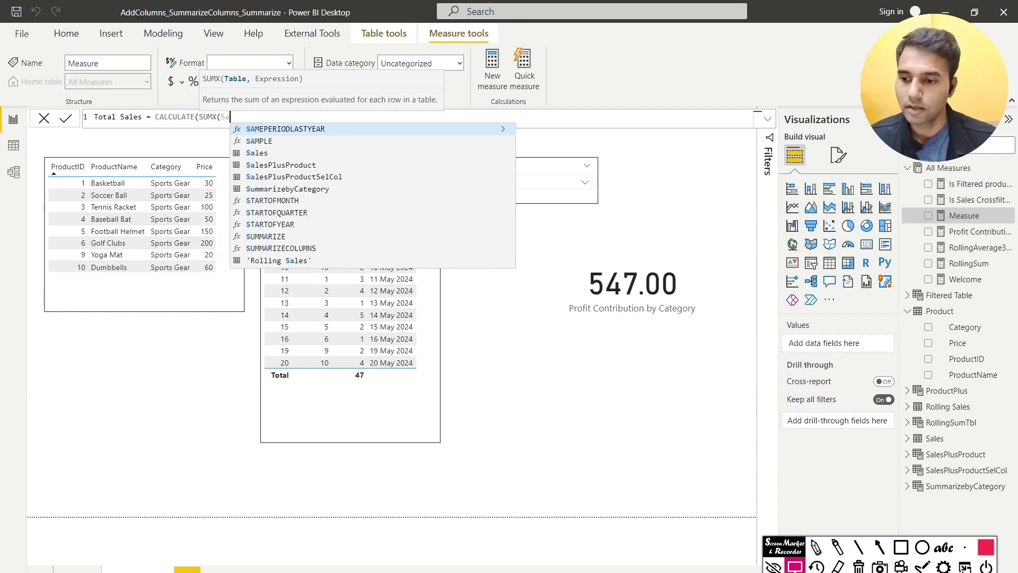
key("Down")
key("Down")
key("Tab")
type(", Sal")
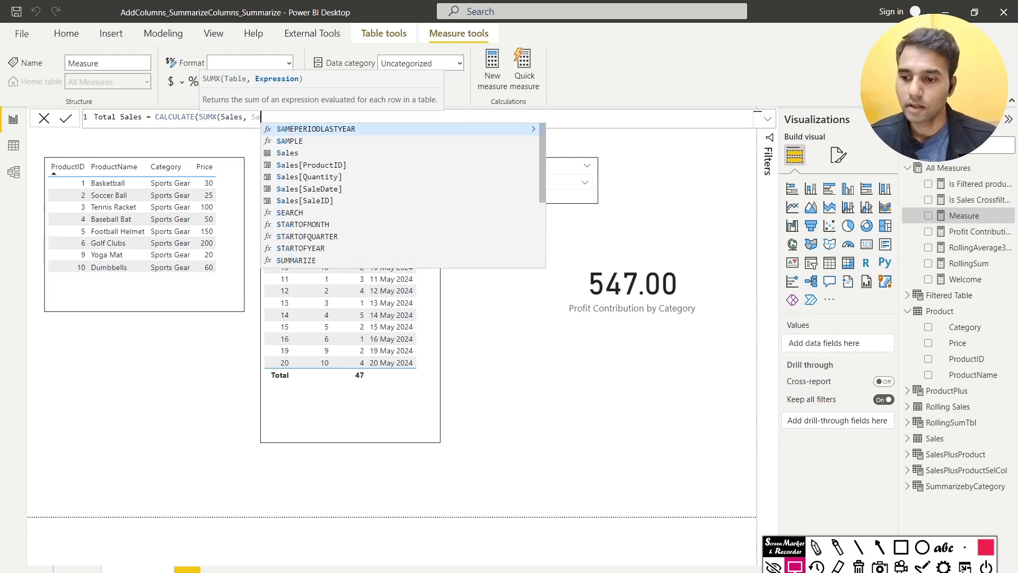
key("Down")
key("Down")
key("Tab")
type("*")
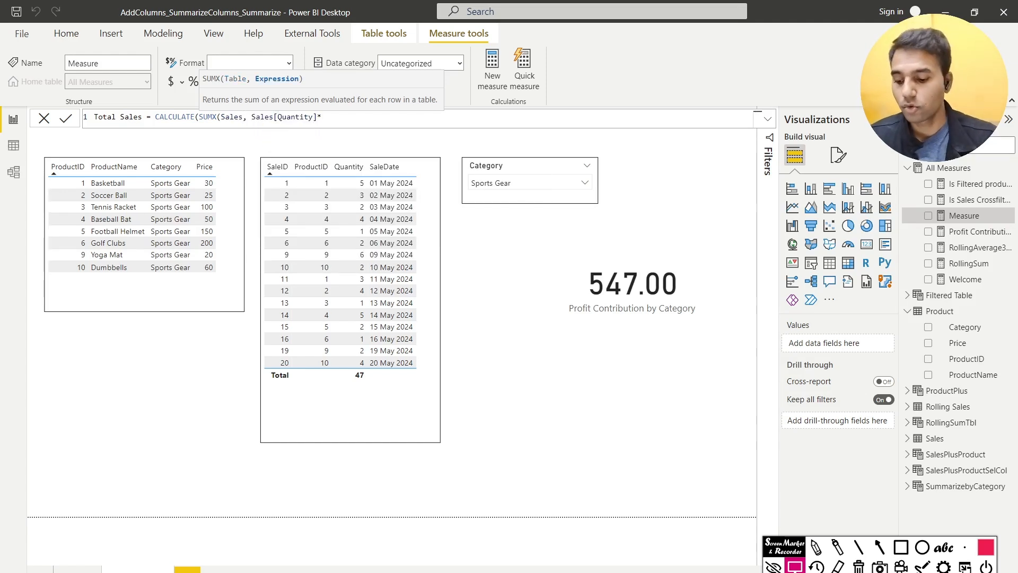
Complete the row expression with RELATED('Product'[Price]), close all parentheses and commit the Total Sales measure.
type("Rel")
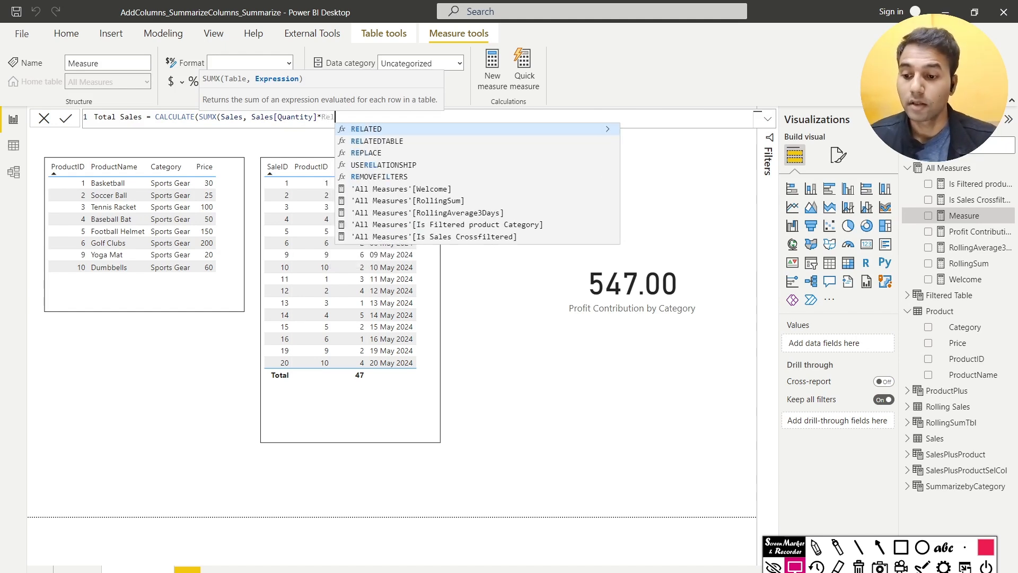
key("Tab")
type("Product")
key("Down")
key("Down")
key("Tab")
type(")")
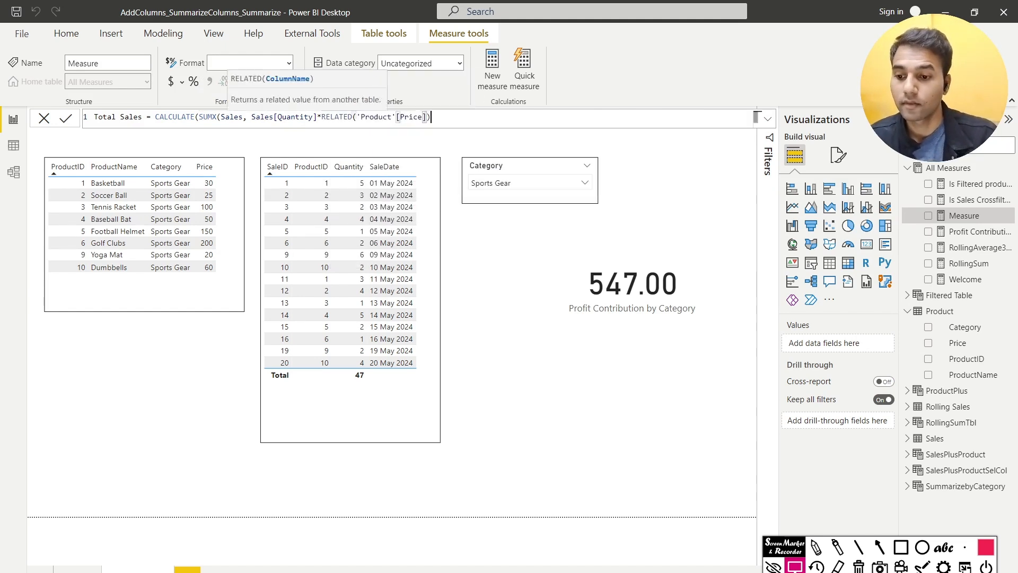
type("),")
key("BackSpace")
type(")")
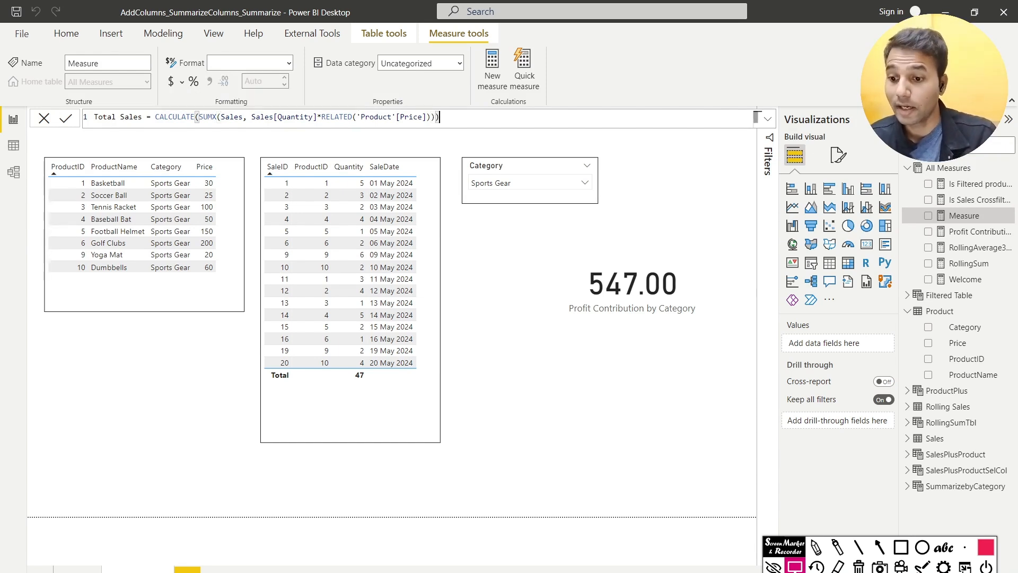
key("Return")
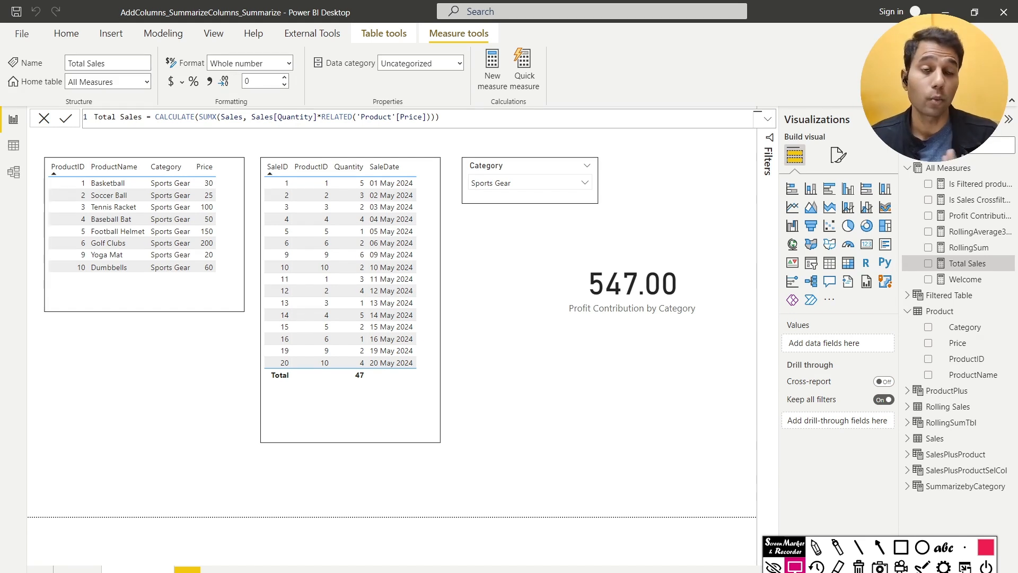
Show Total Sales in a slightly reduced card visual placed directly below the Profit Contribution by Category card.
left_click_drag(963, 264, 660, 432)
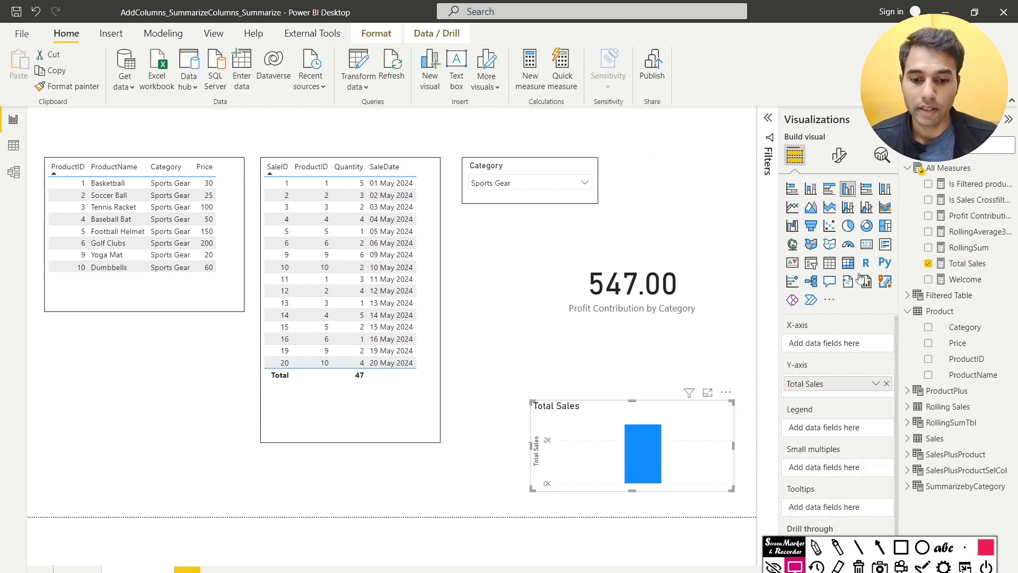
left_click(867, 244)
left_click_drag(731, 493, 724, 486)
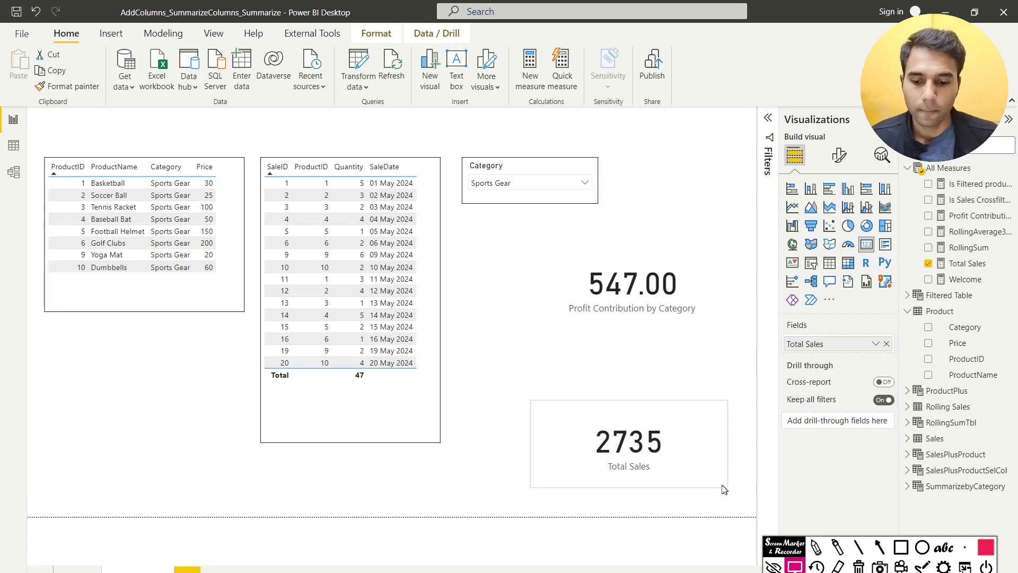
left_click_drag(679, 461, 695, 407)
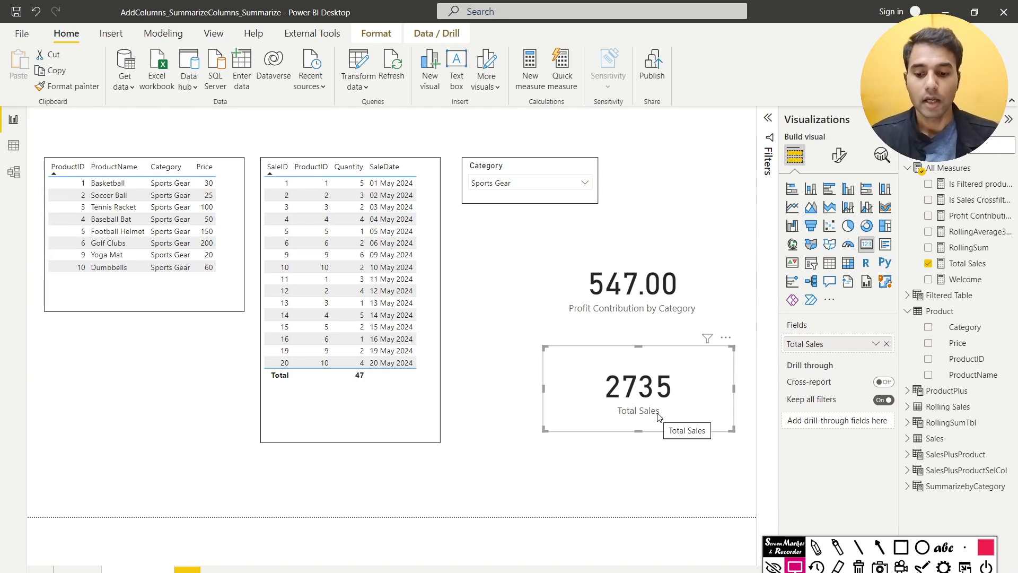
Switch to the Calculator app and move its window clear of the two cards.
left_click(657, 310)
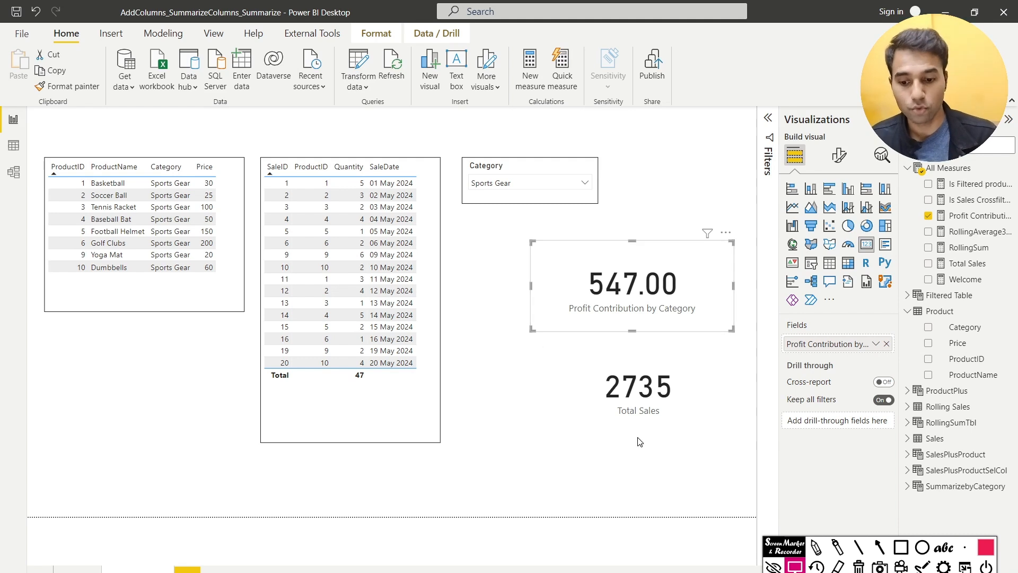
key("super")
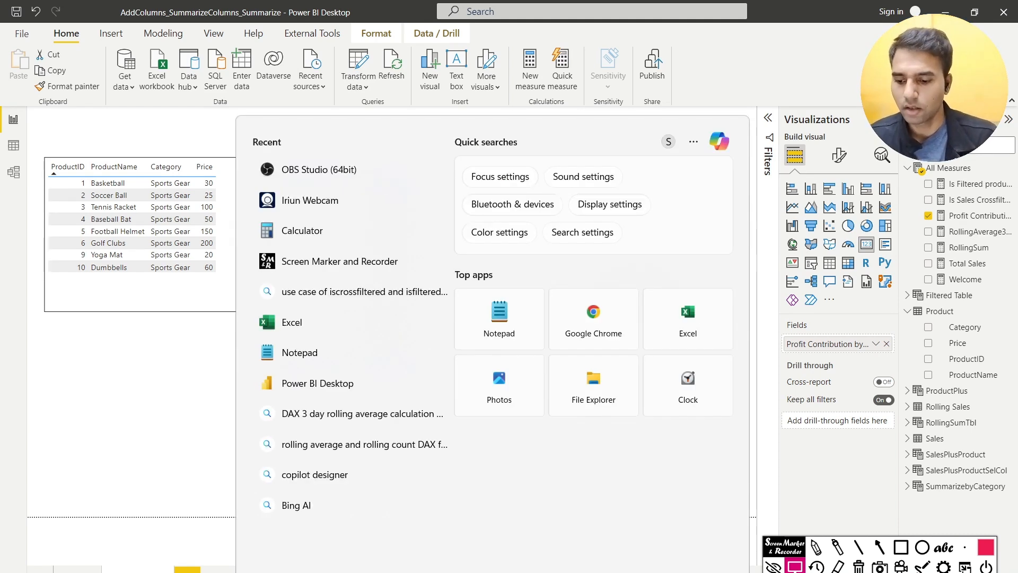
type("cae")
key("BackSpace")
type("t")
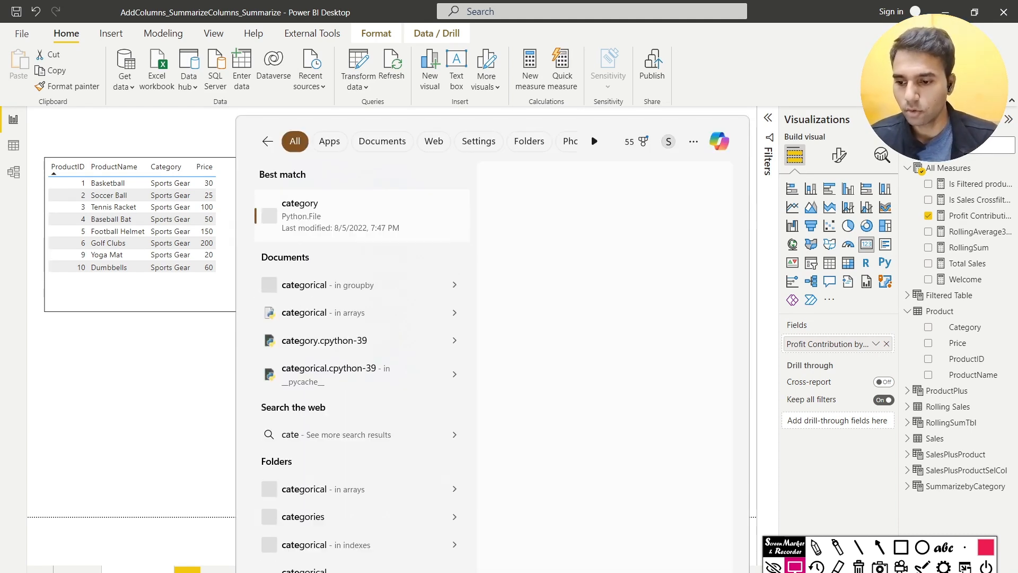
key("BackSpace")
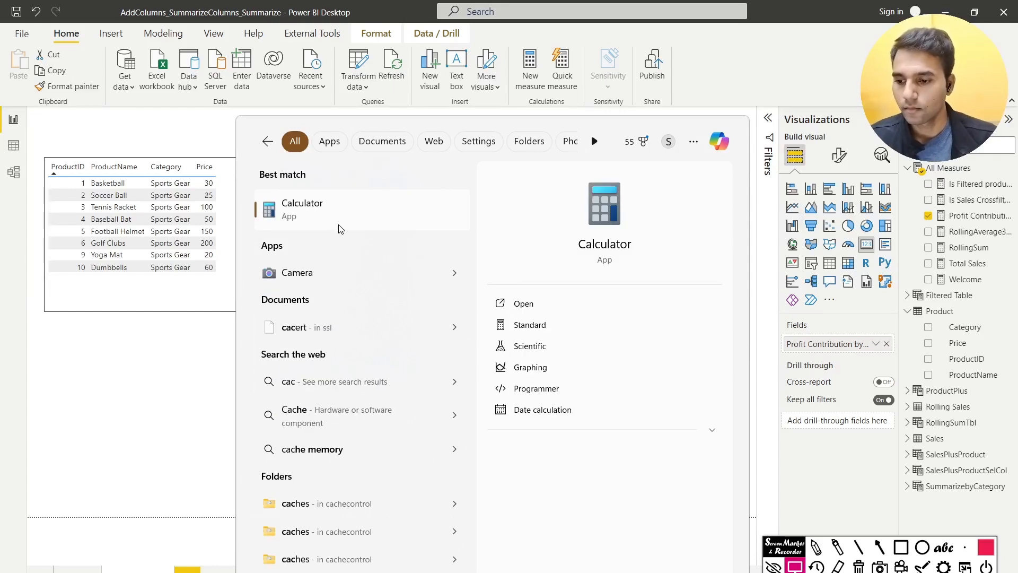
key("Escape")
left_click_drag(720, 133, 804, 140)
Calculate 2735 × 0.2 to check the Sports Gear profit contribution, and close the Calculator.
type("27")
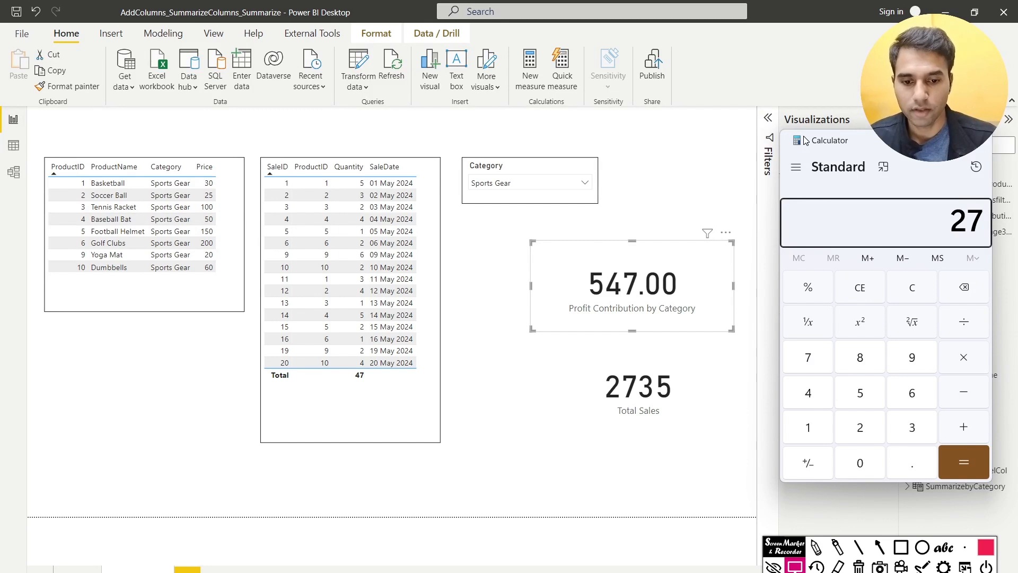
type("35 × 0.2")
key("Return")
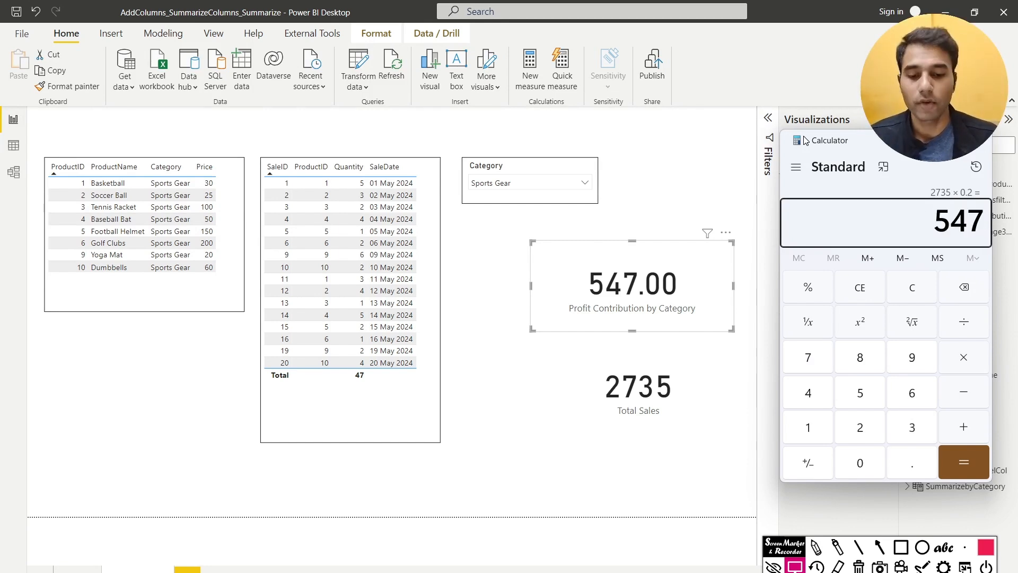
left_click(977, 140)
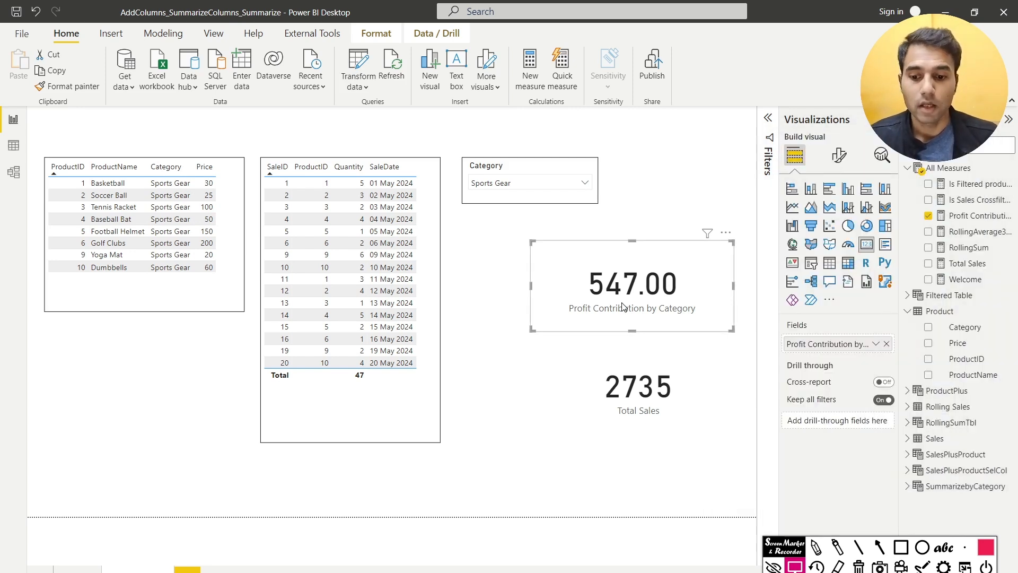
Filter the Category slicer to Sports Apparel and check the formula's 0.15 multiplier against the Total Sales and Profit Contribution by Category cards.
left_click(560, 187)
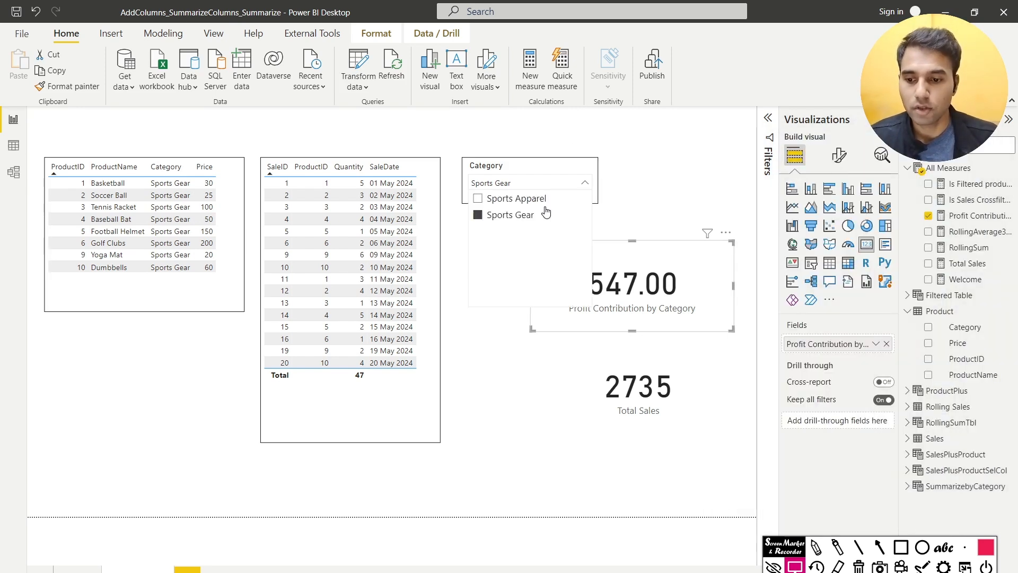
left_click(536, 205)
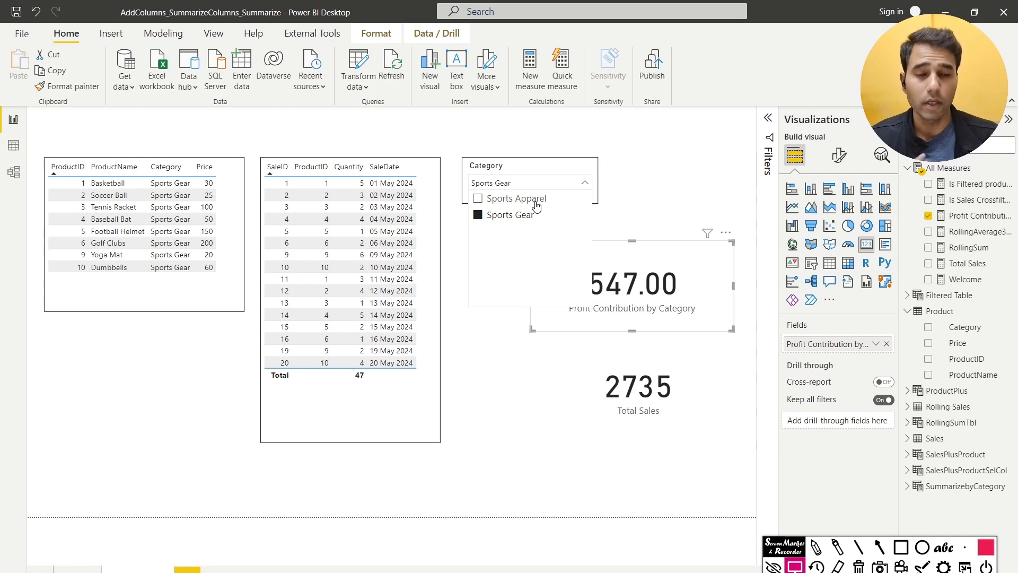
left_click(976, 222)
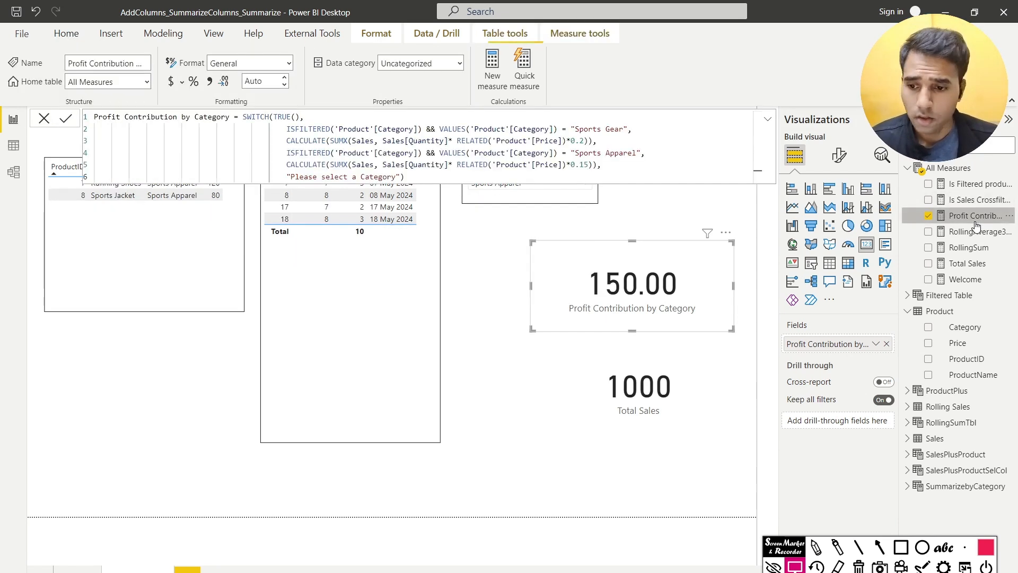
left_click_drag(589, 165, 571, 165)
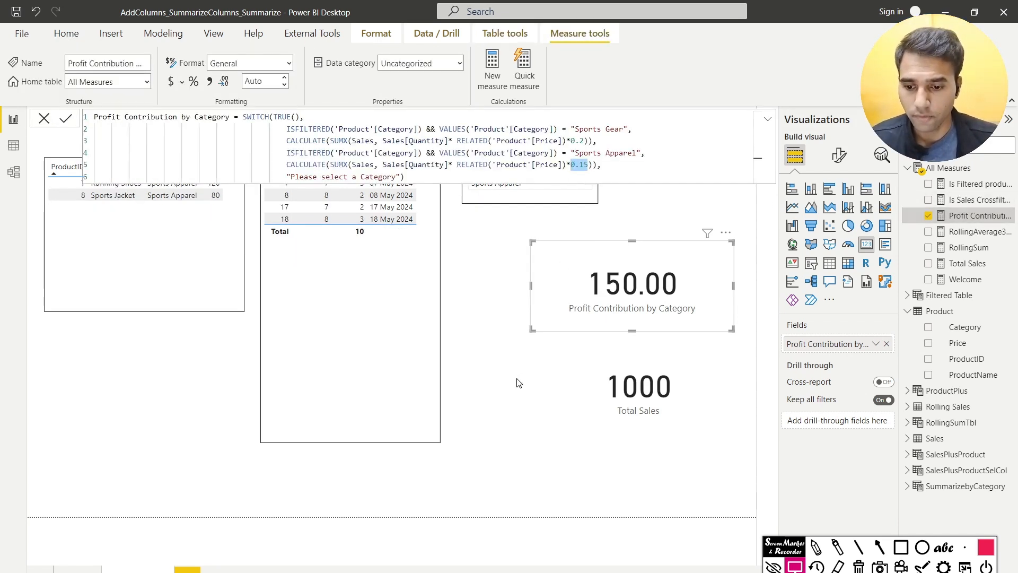
left_click(499, 339)
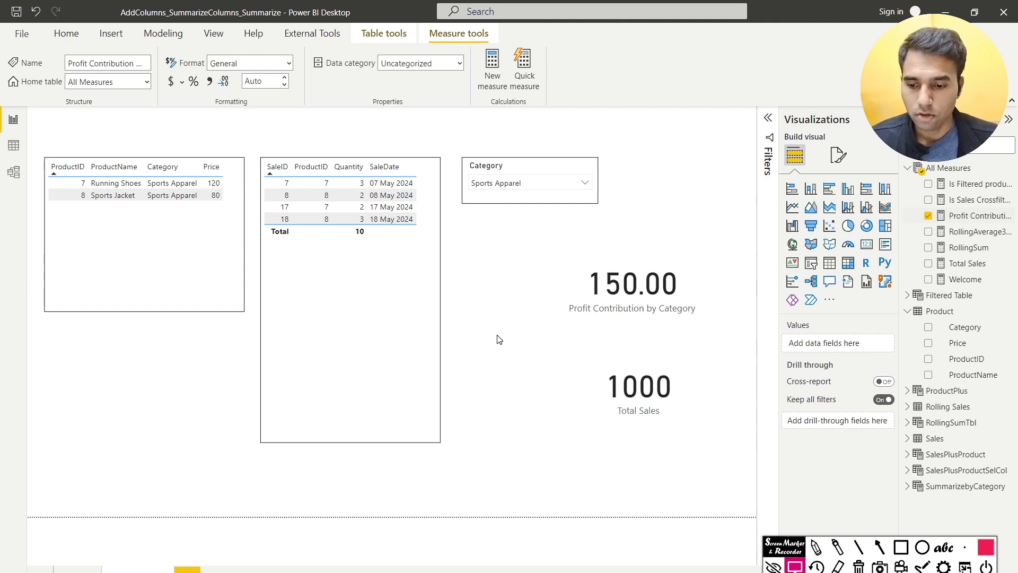
left_click(642, 414)
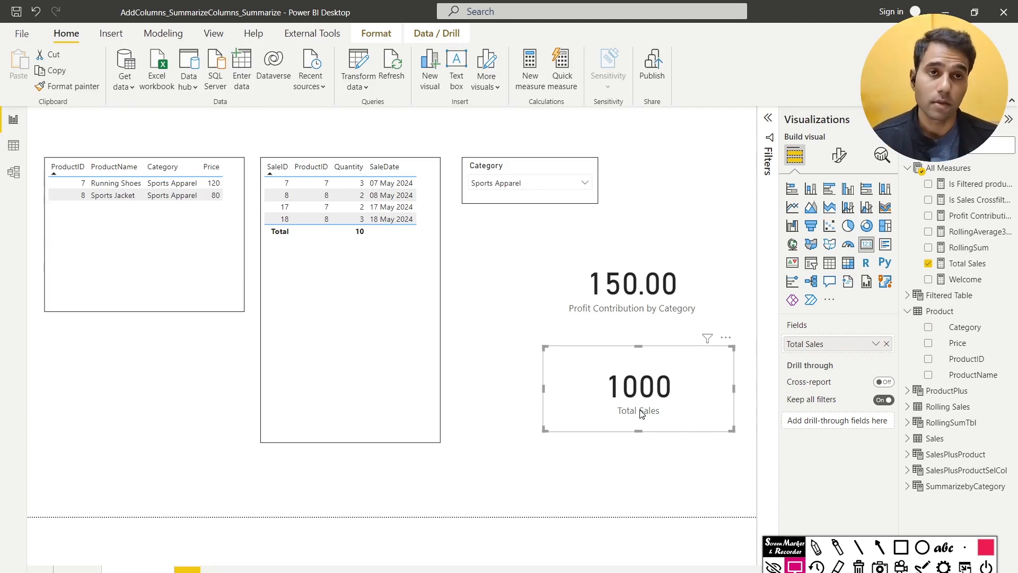
left_click(648, 292)
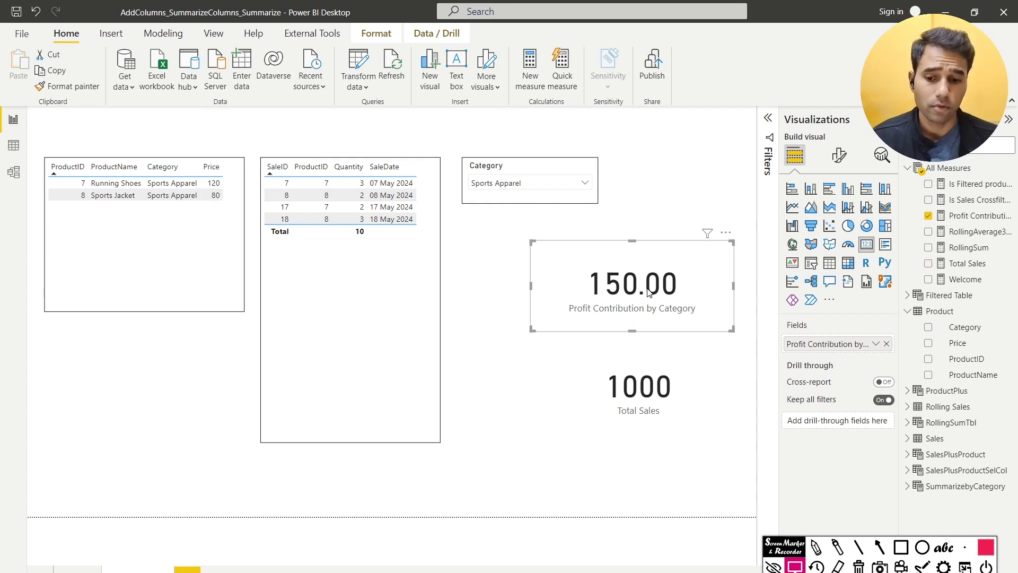
left_click(659, 216)
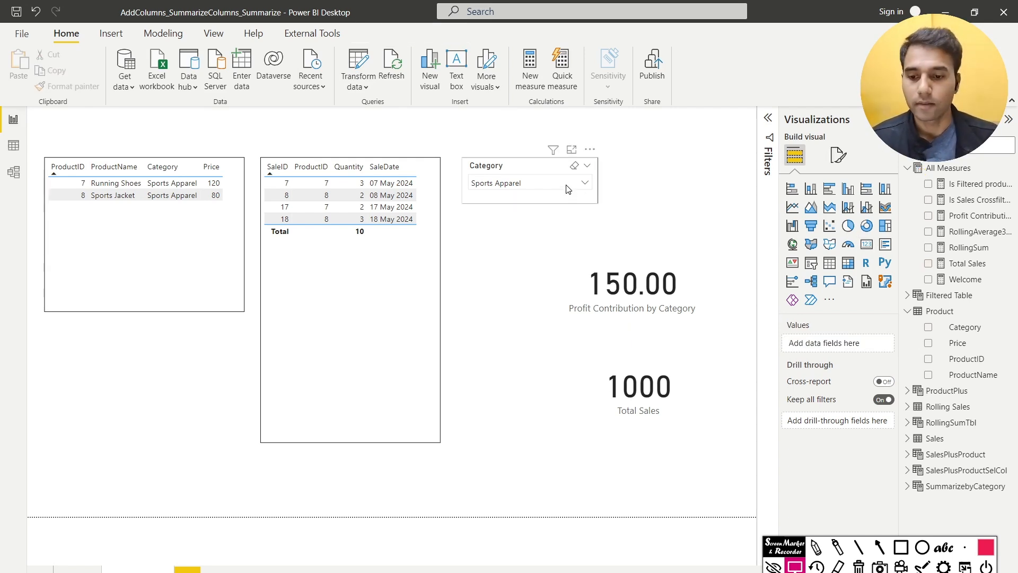
Clear the Category slicer selection and align the Total Sales card with the left edge of the profit card above.
left_click(574, 166)
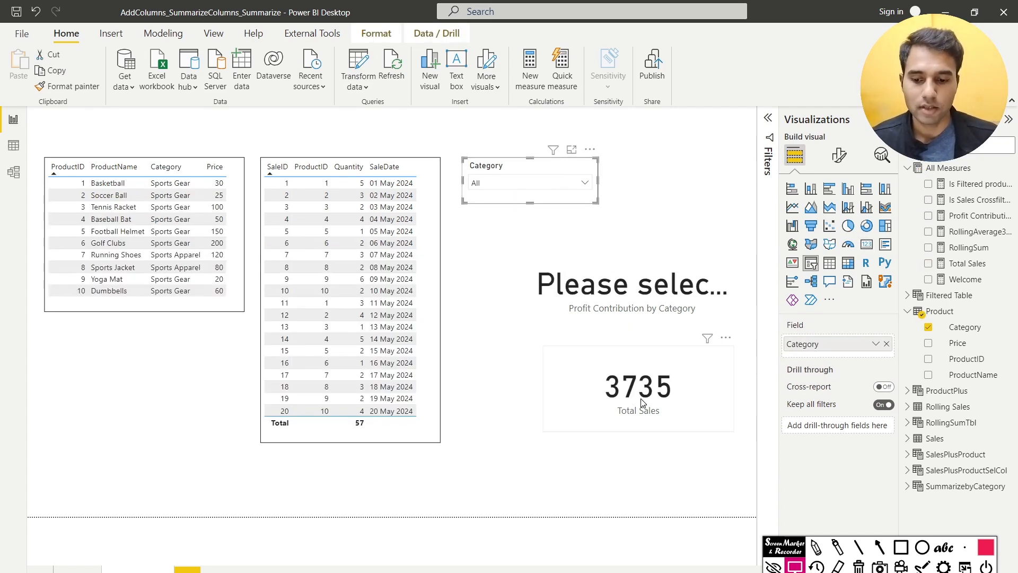
left_click_drag(641, 404, 629, 403)
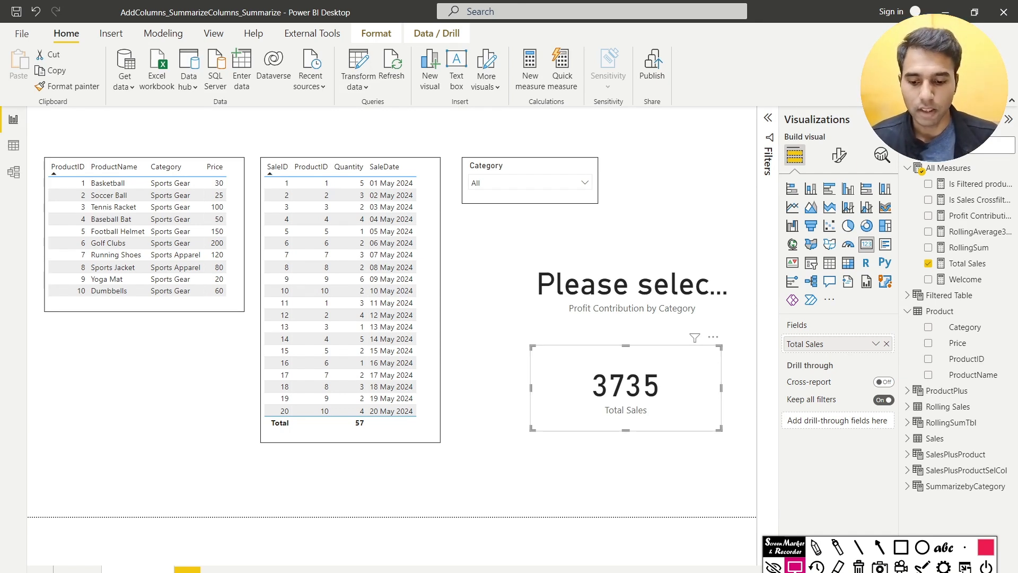
Switch to the open Calculator, compute 2735 + 1000 to check the unfiltered Total Sales, and close it.
mouse_move(598, 572)
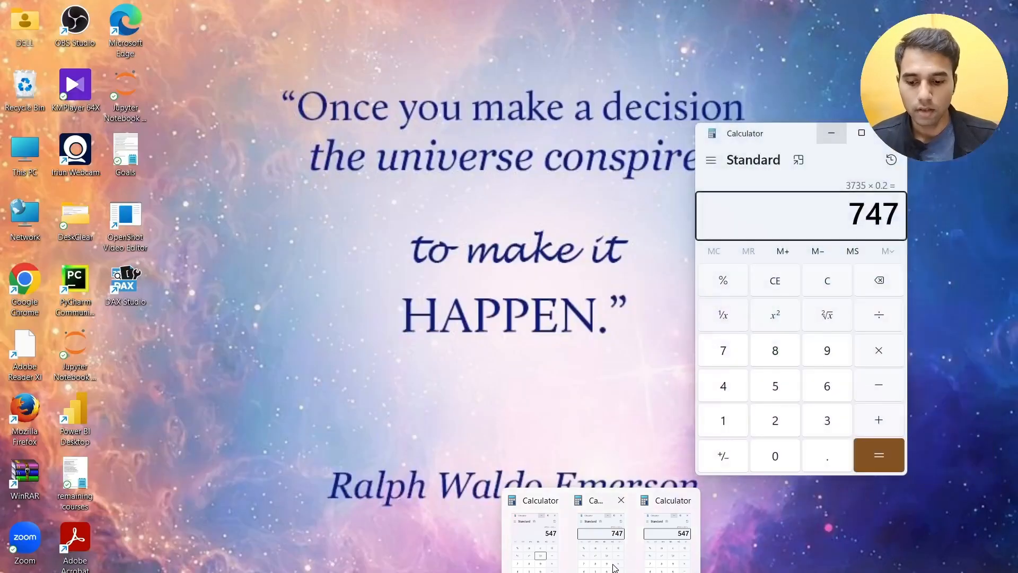
left_click(674, 563)
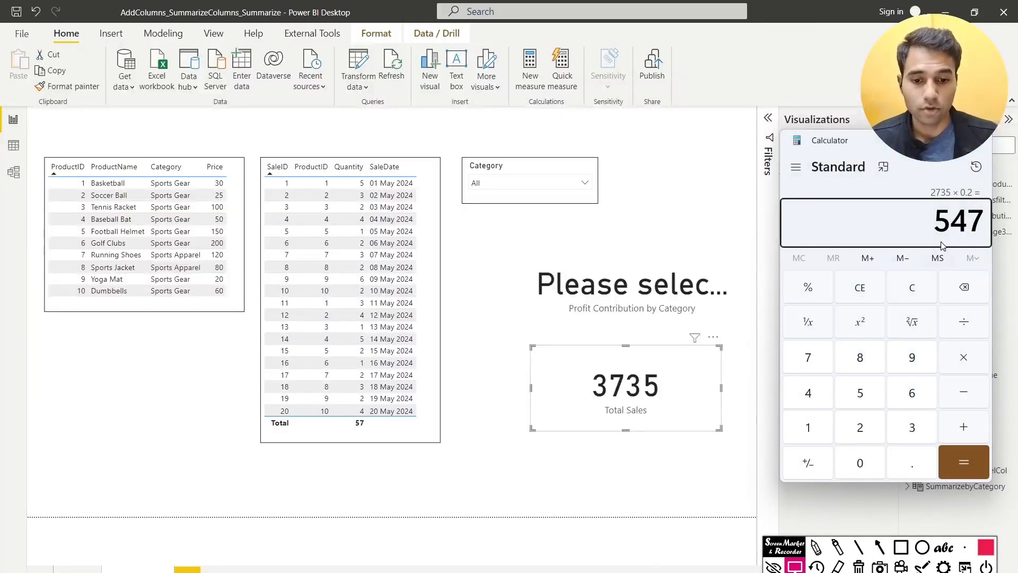
left_click(904, 289)
type("2735 ")
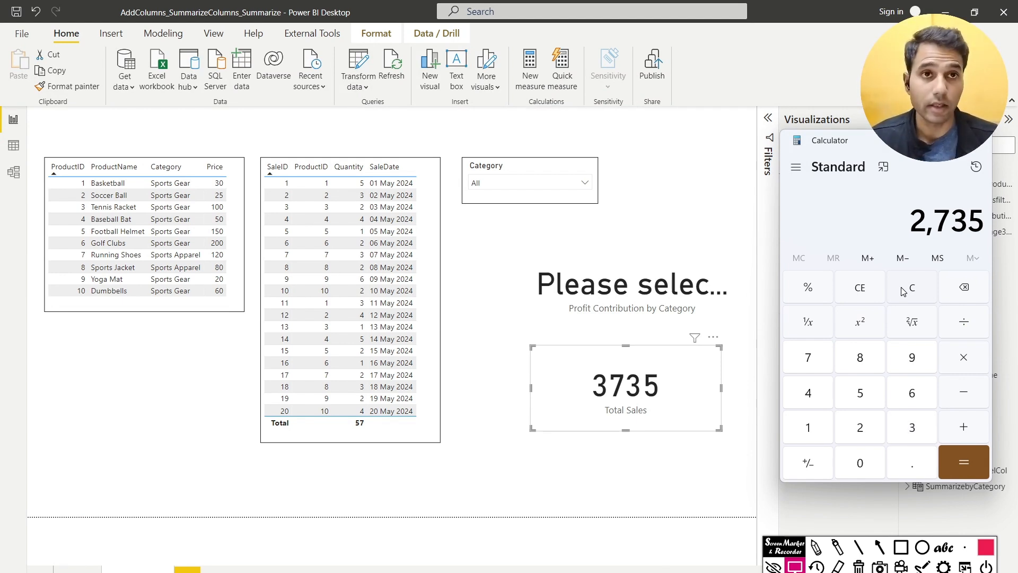
type("+ 1000")
key("Return")
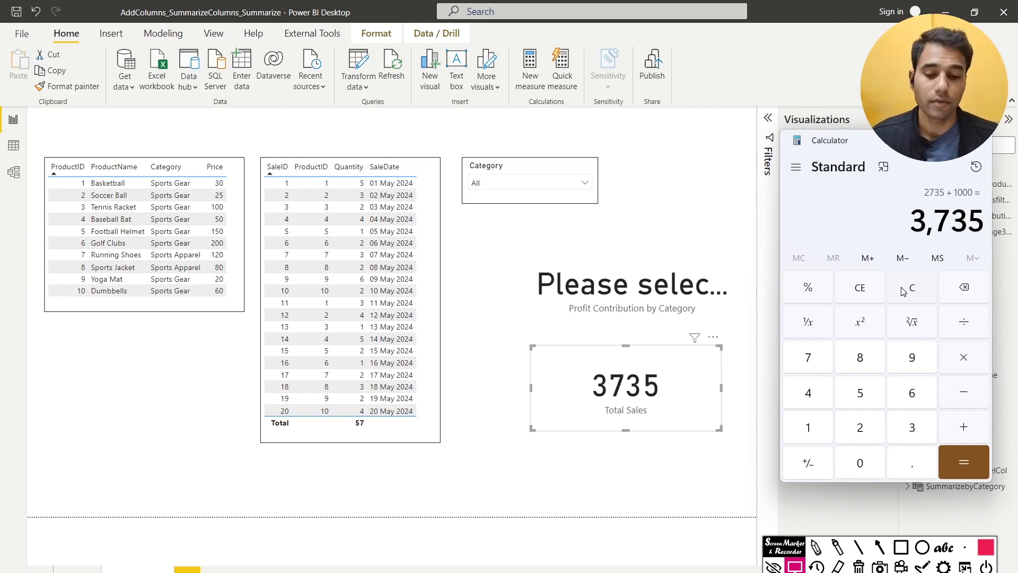
left_click(979, 140)
Switch the Category slicer first to Sports Gear and finally to Sports Apparel, closing its list after each choice.
left_click(516, 185)
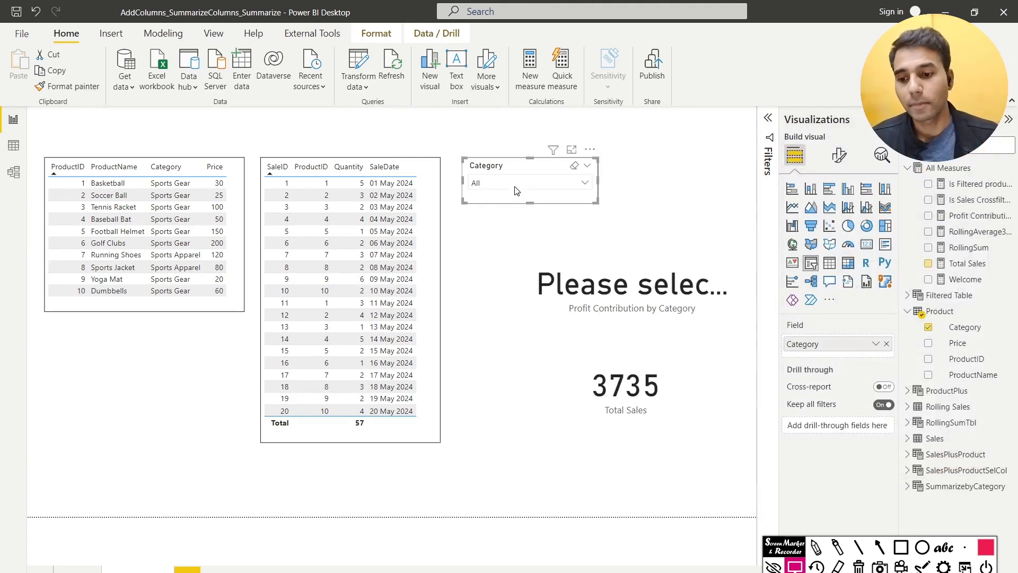
left_click(516, 214)
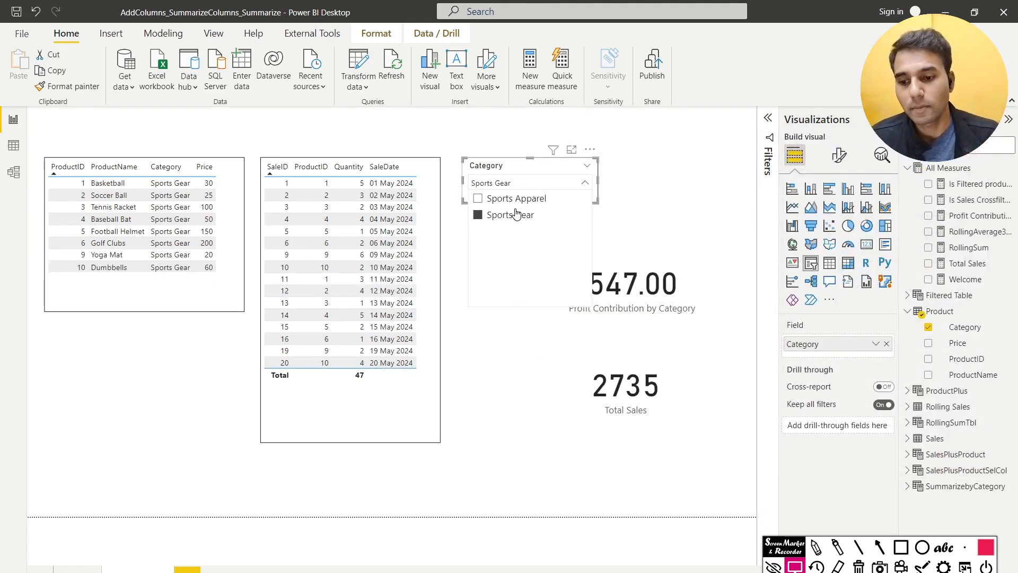
left_click(642, 209)
left_click(530, 183)
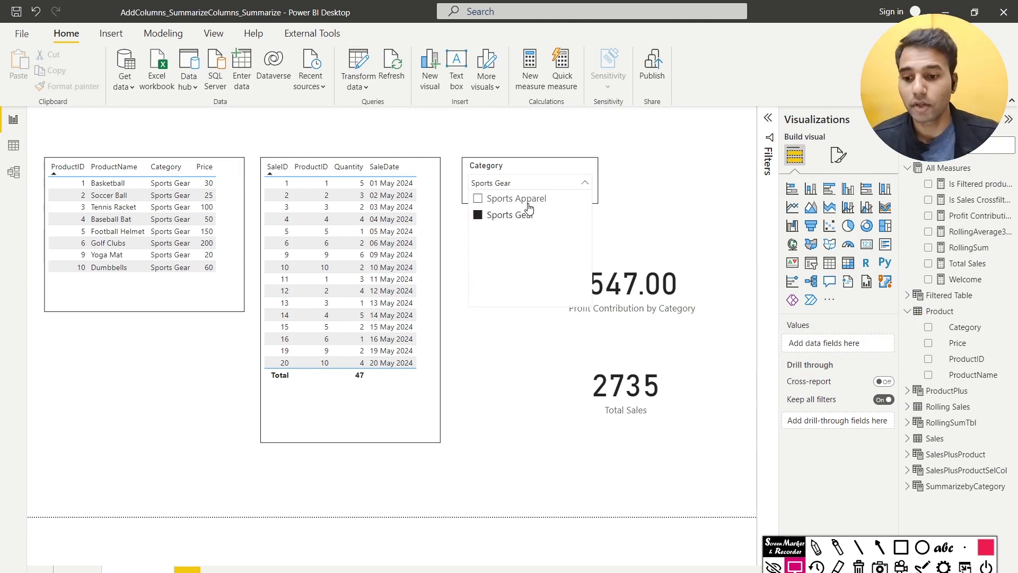
left_click(517, 199)
left_click(635, 201)
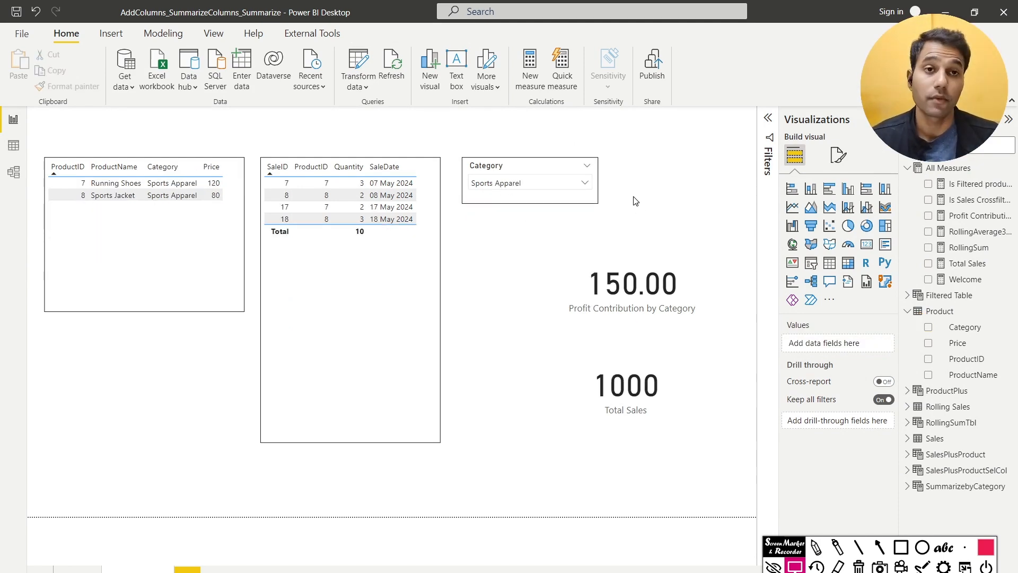